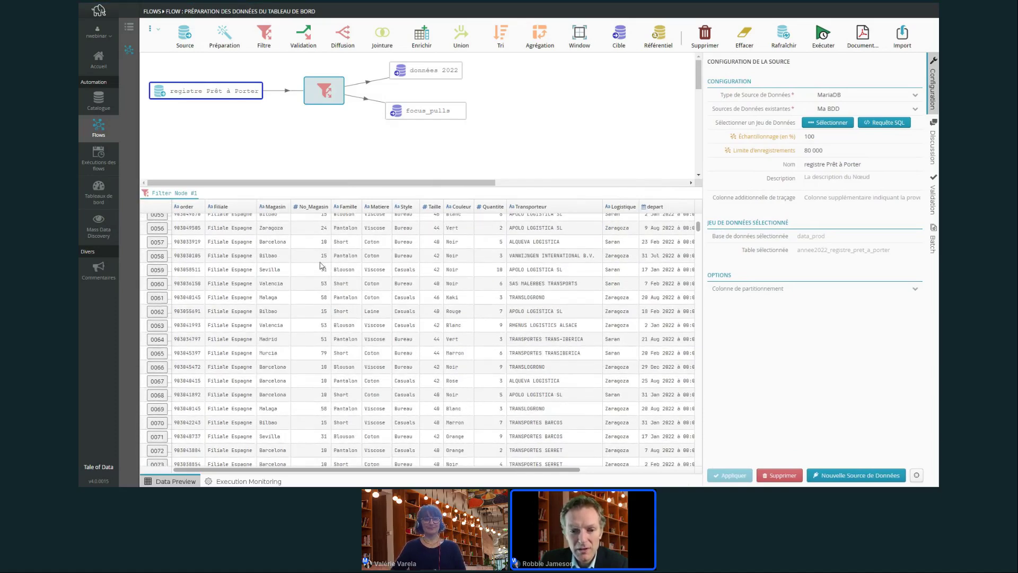
Check the full details of row 0059 in the Filter Node #1 preview, and enlarge the flow diagram area
click(157, 271)
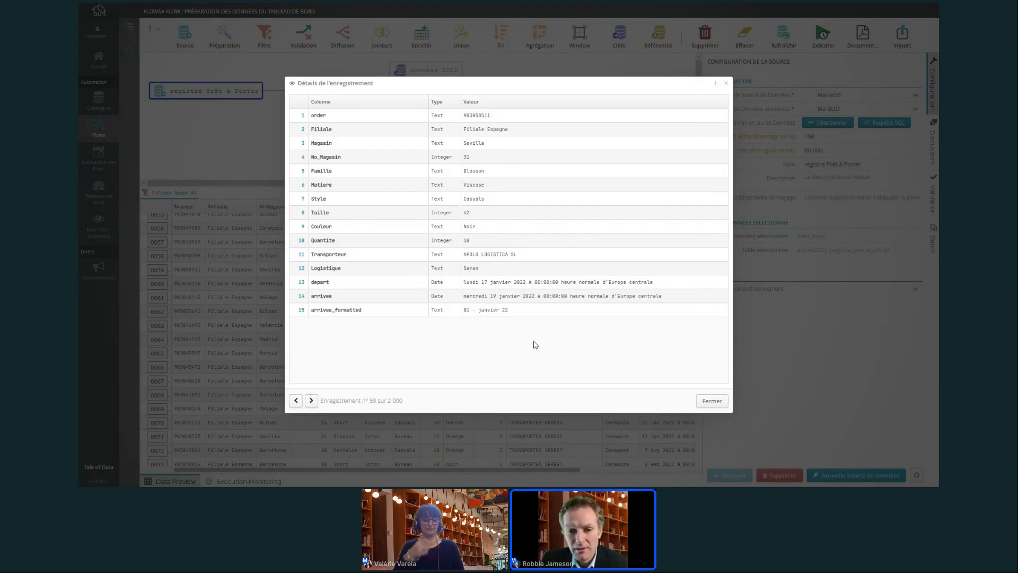
click(711, 402)
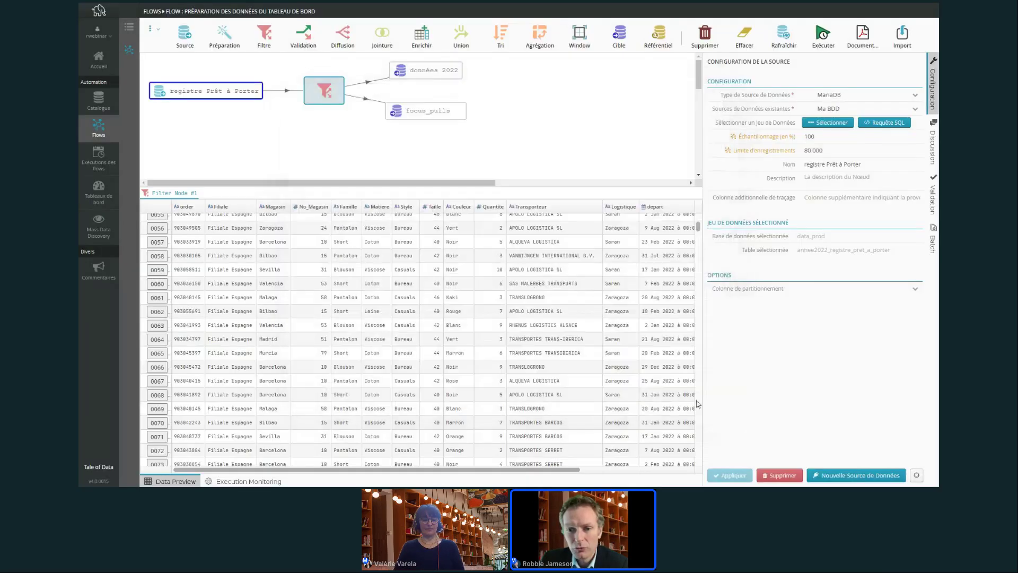
drag(520, 187, 518, 241)
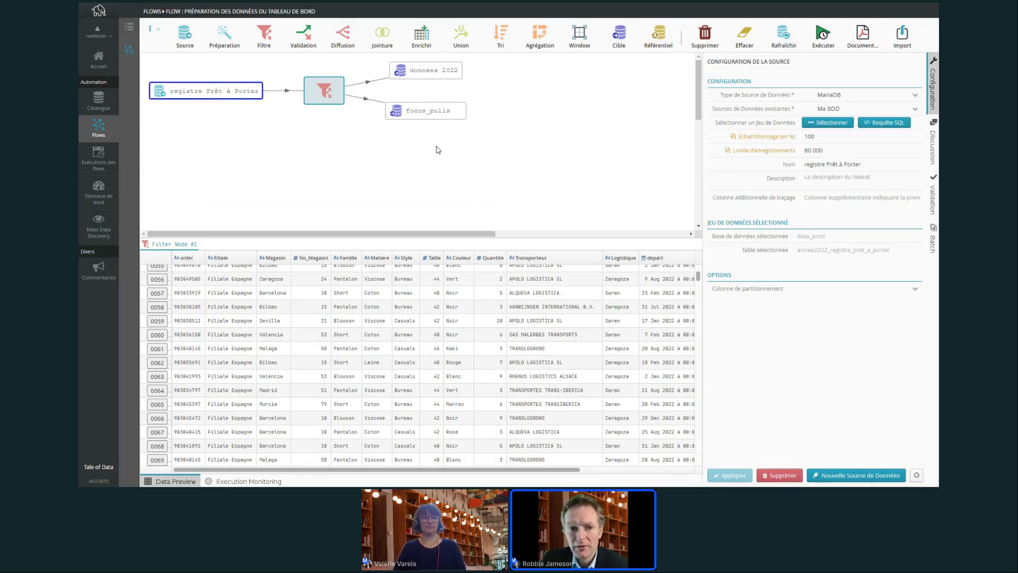
View the dashboard L'année 2022 de la Big Prêt à Porter Company, showing global deliveries by subsidiary and by product family
click(107, 195)
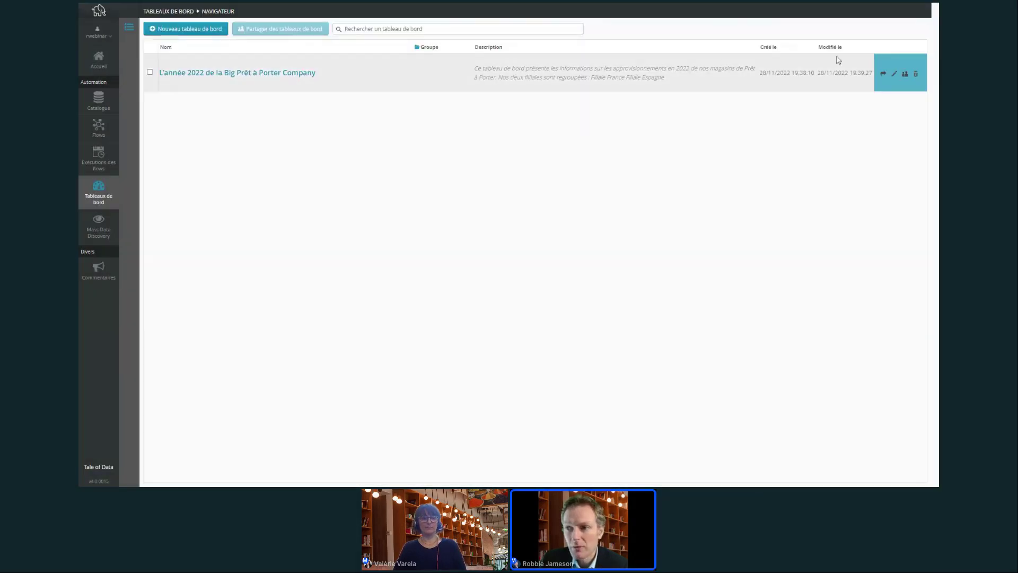
click(883, 76)
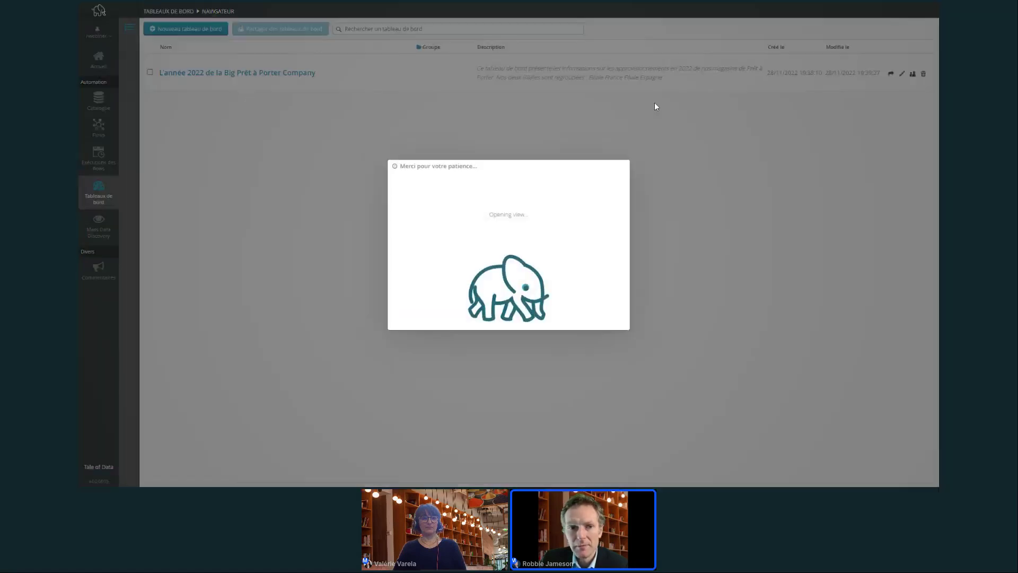
click(229, 95)
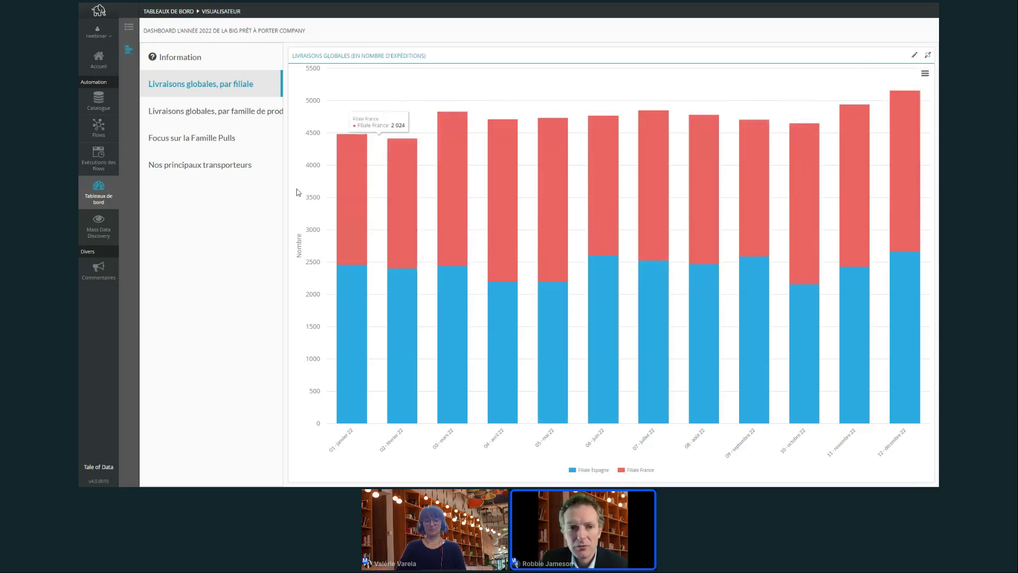
click(247, 111)
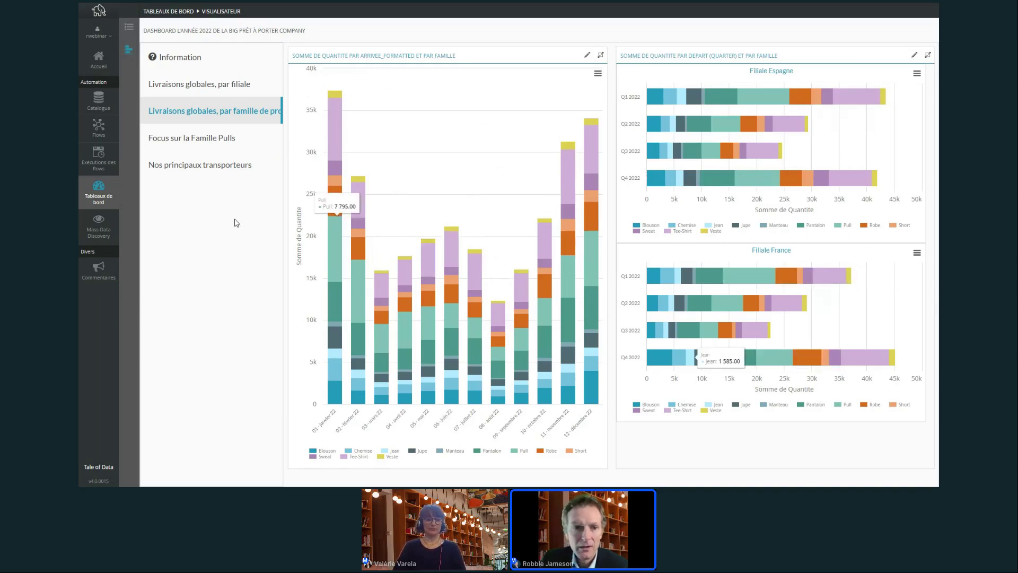
Maximize the Focus Pulls - Initial chart and examine the monthly quantities for Filiale Espagne and Filiale France
click(229, 139)
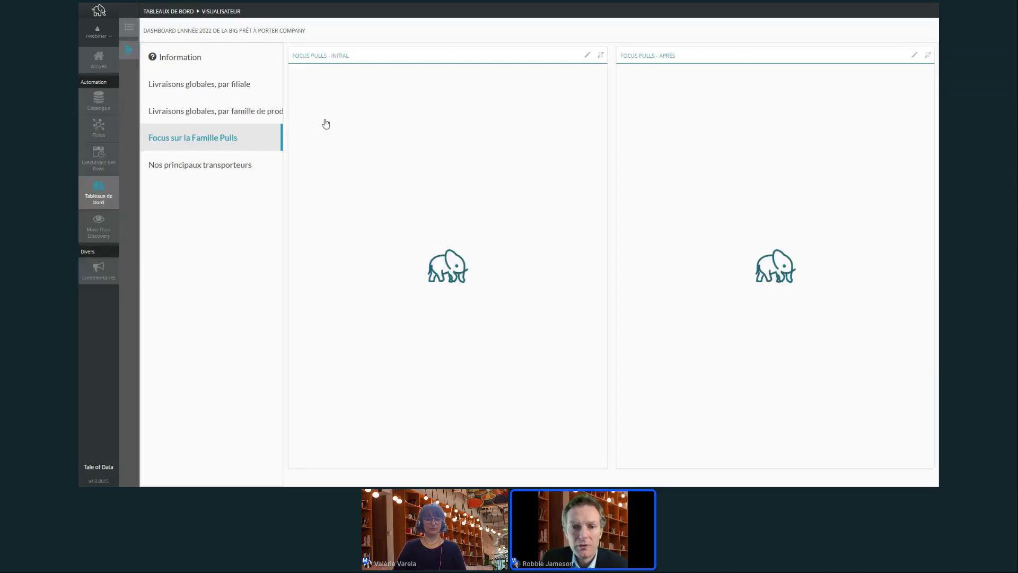
click(600, 55)
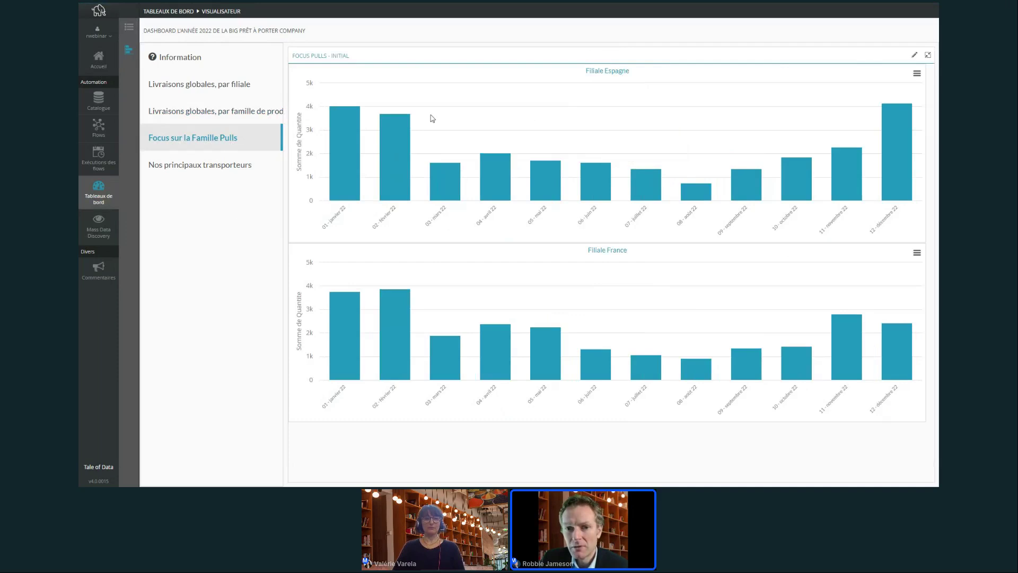
mouse_move(360, 133)
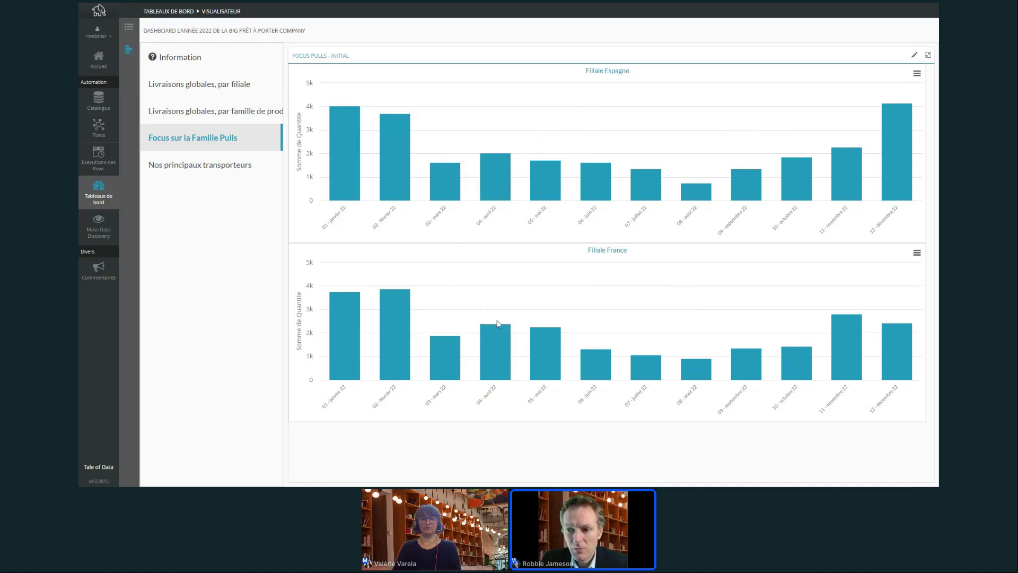
mouse_move(834, 310)
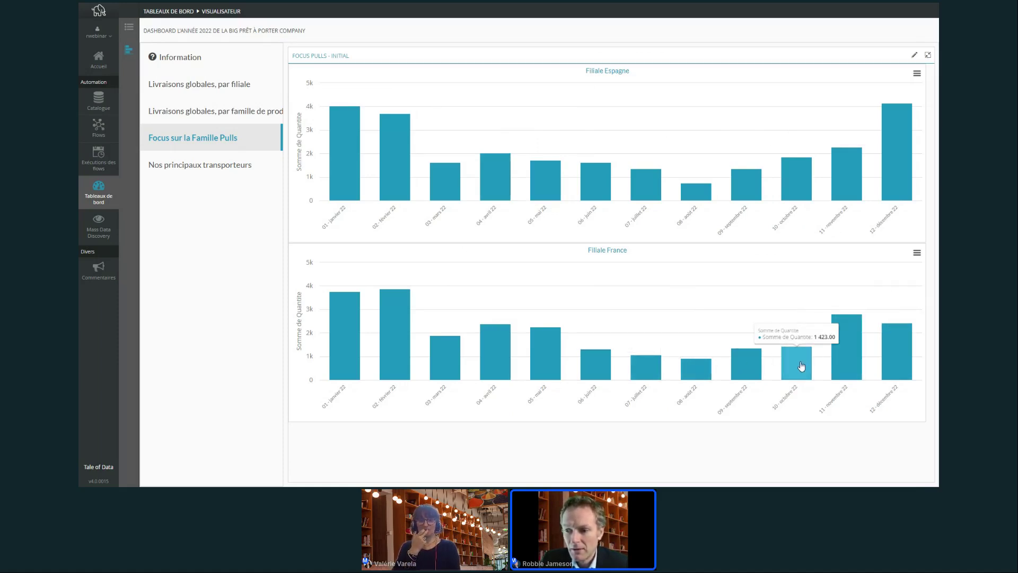
mouse_move(893, 357)
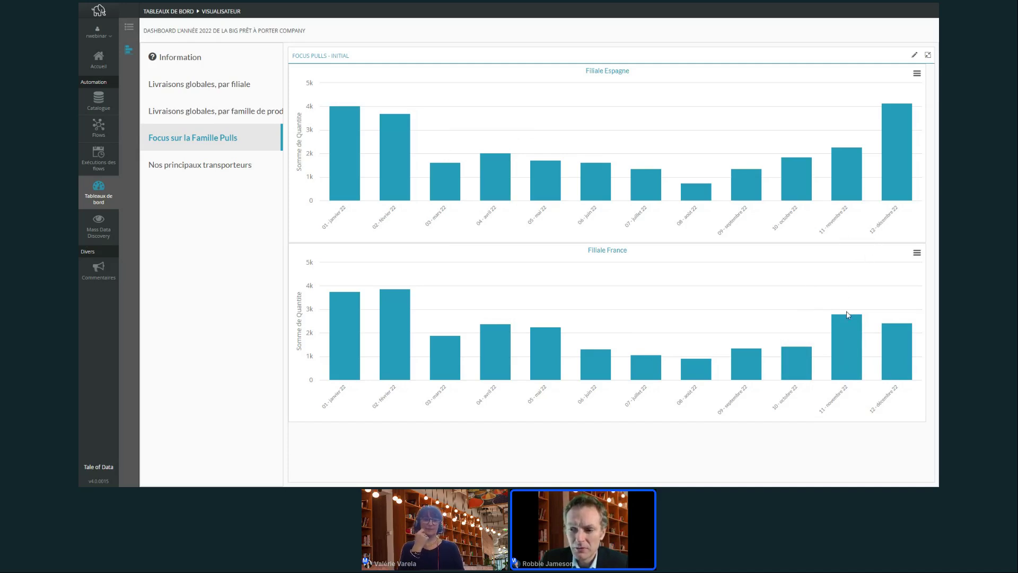
mouse_move(888, 333)
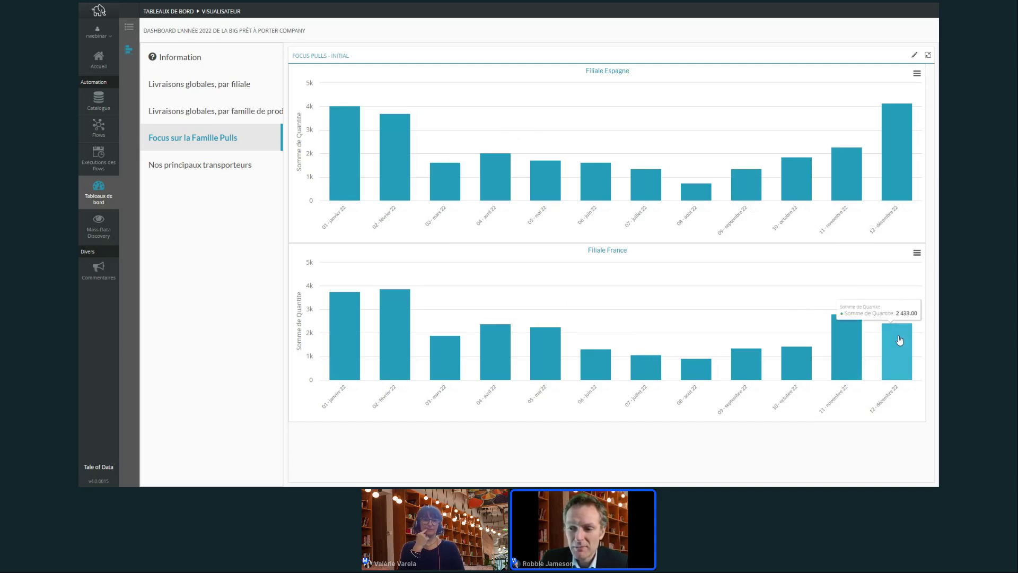
mouse_move(848, 339)
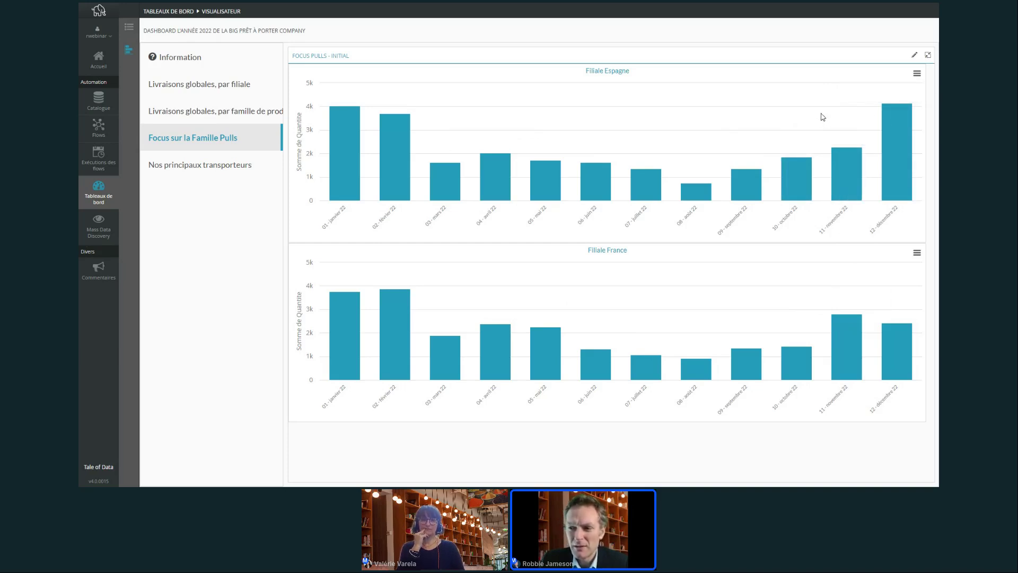
mouse_move(889, 155)
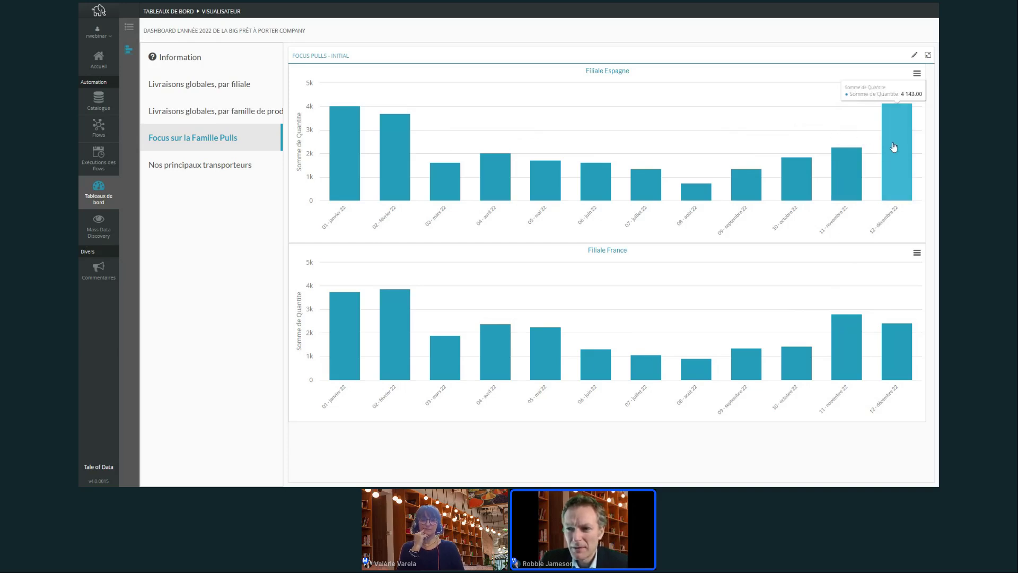
mouse_move(763, 186)
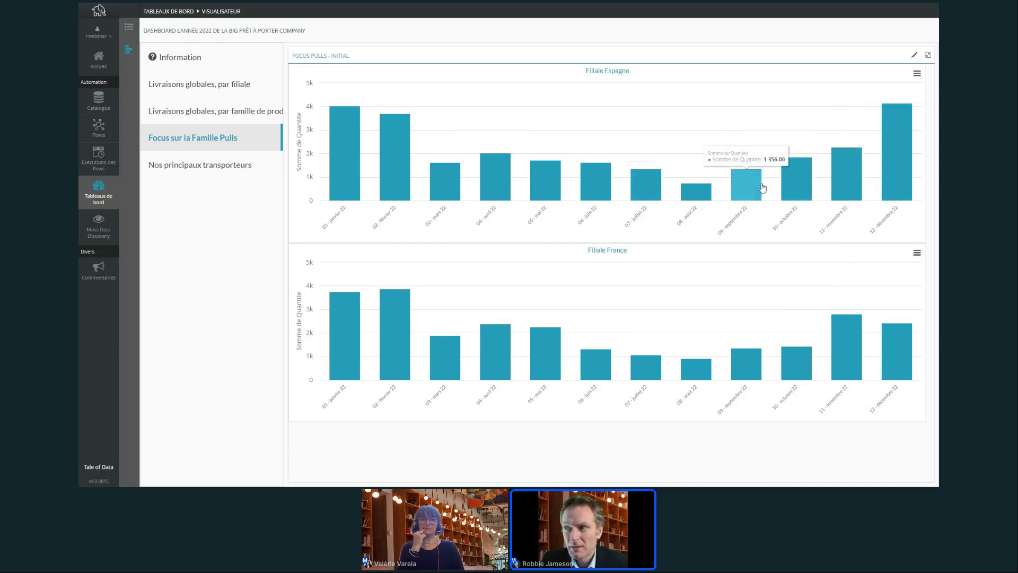
mouse_move(789, 176)
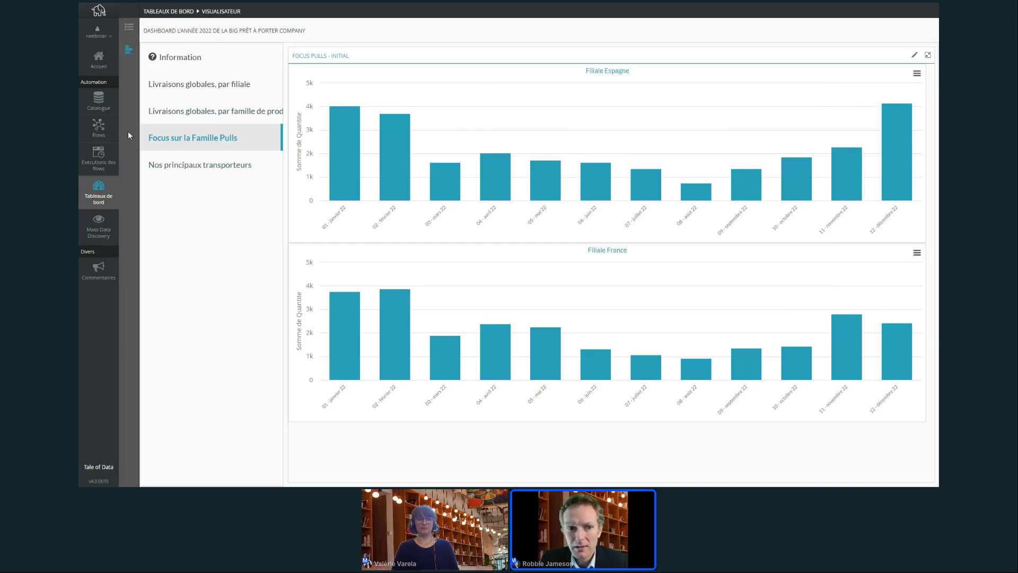
Return to the data preparation flow, insert a preparation node between registre Prêt à Porter and the filter, and open it for editing
click(101, 131)
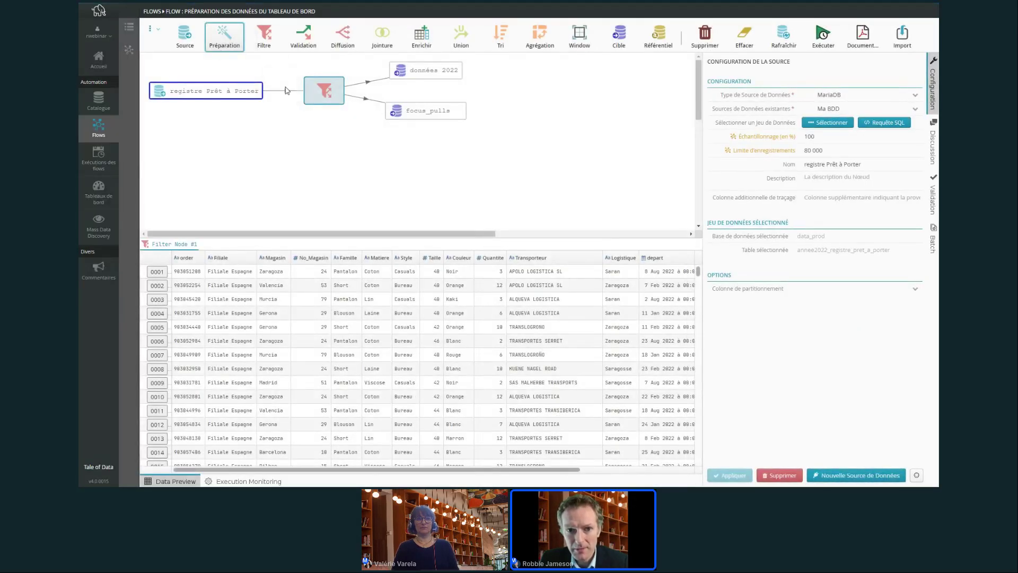
click(287, 91)
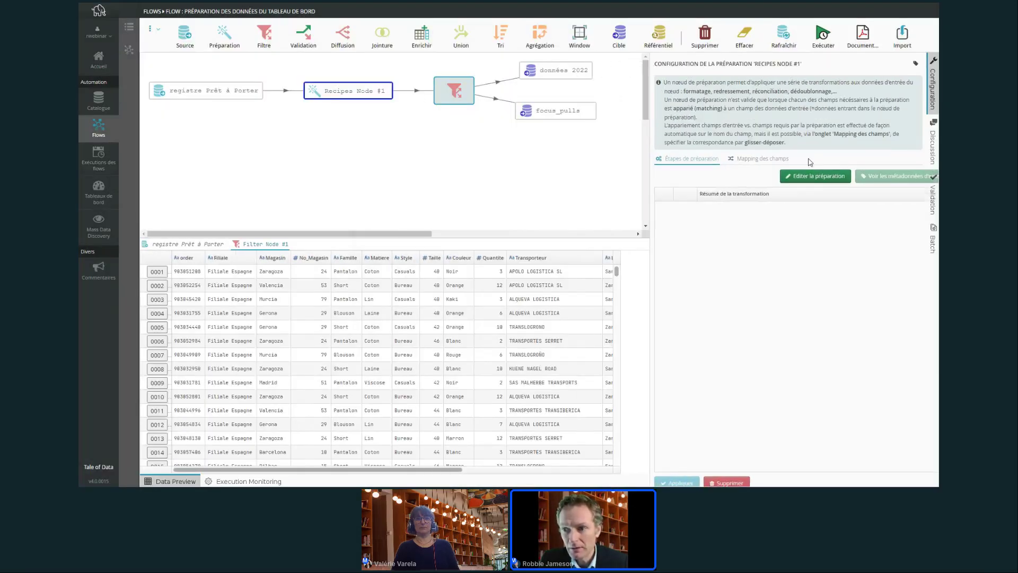
click(805, 179)
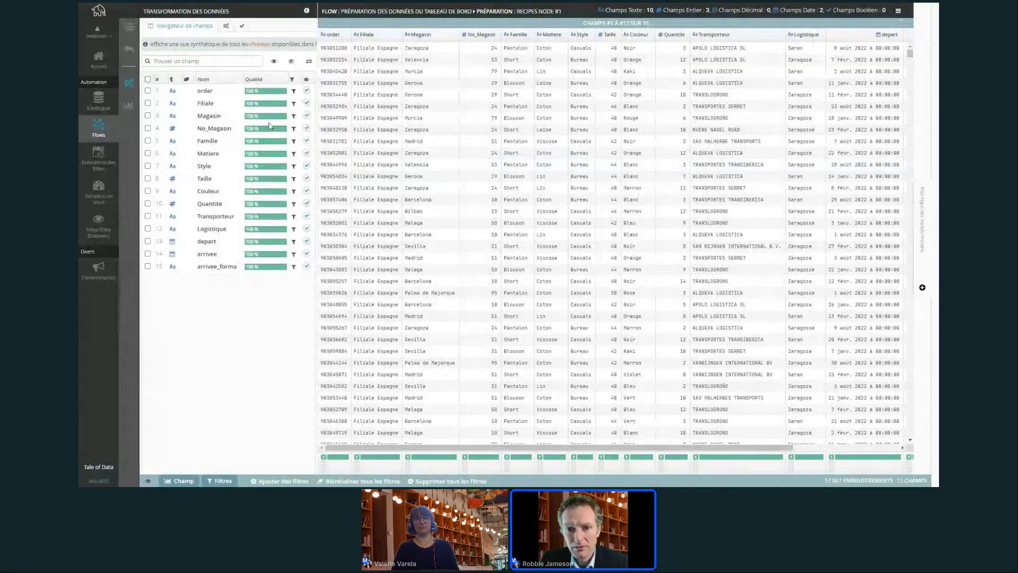
Look through the unfiltered records in the preparation's data table
click(477, 141)
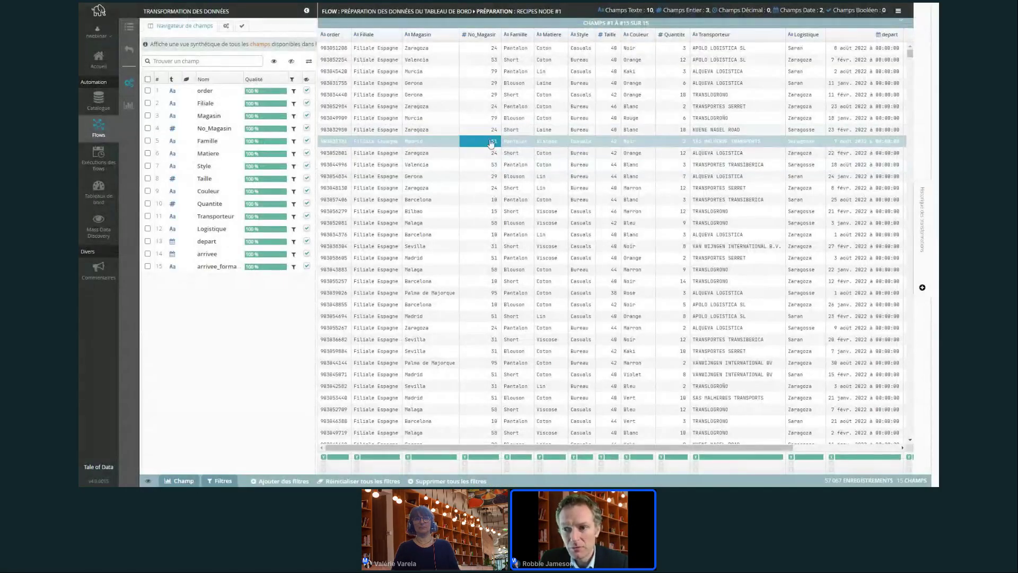
scroll(501, 123, down, 1)
scroll(501, 123, down, 5)
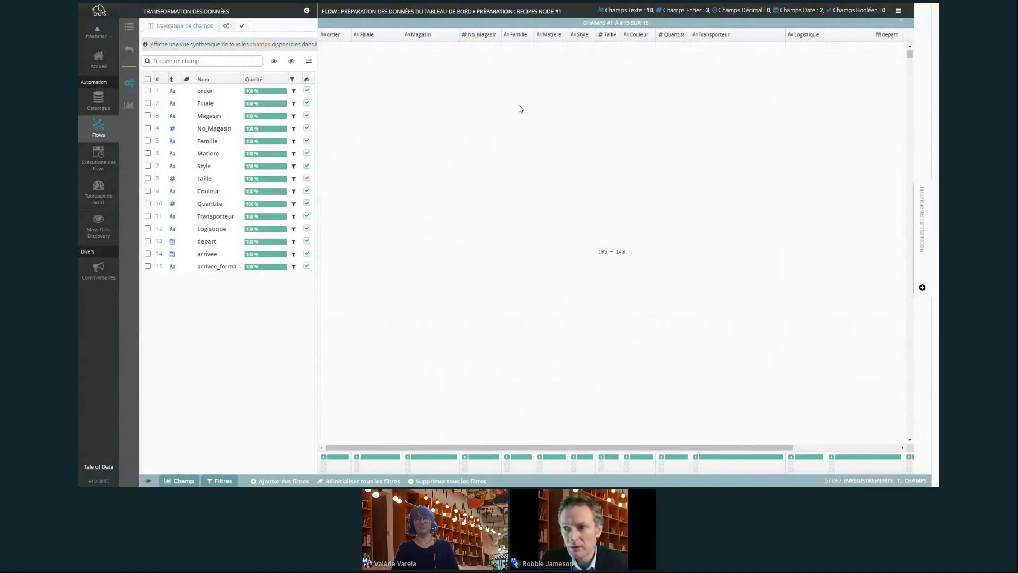
scroll(531, 107, up, 3)
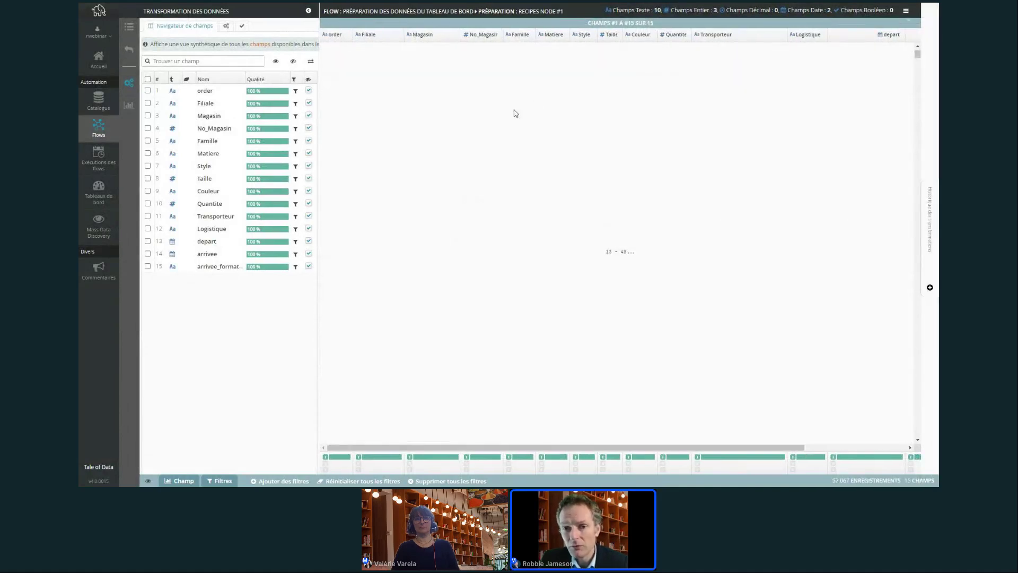
scroll(477, 111, up, 2)
click(372, 121)
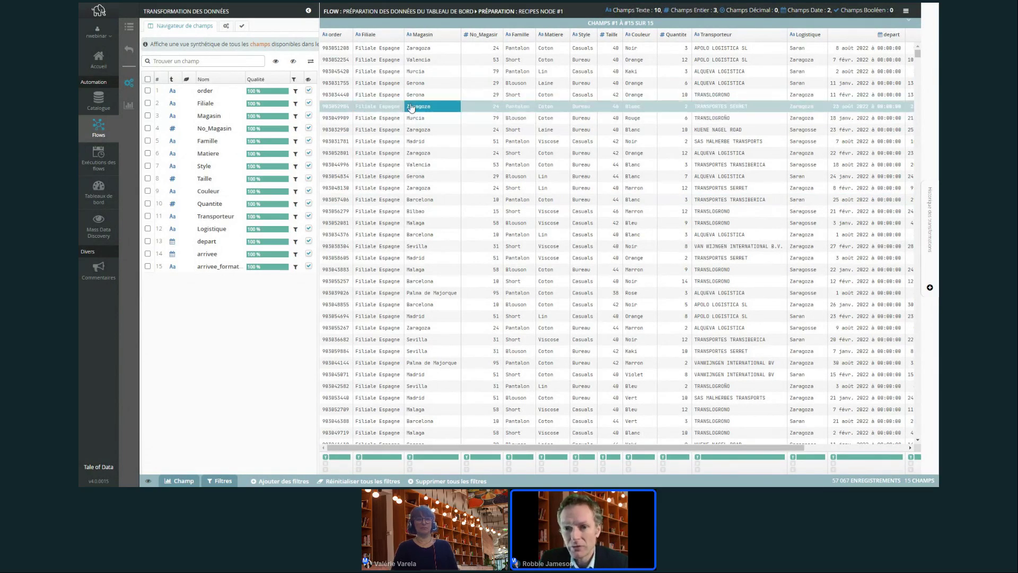
Expand every category of the available transformations and look over the list alongside the data columns
click(226, 27)
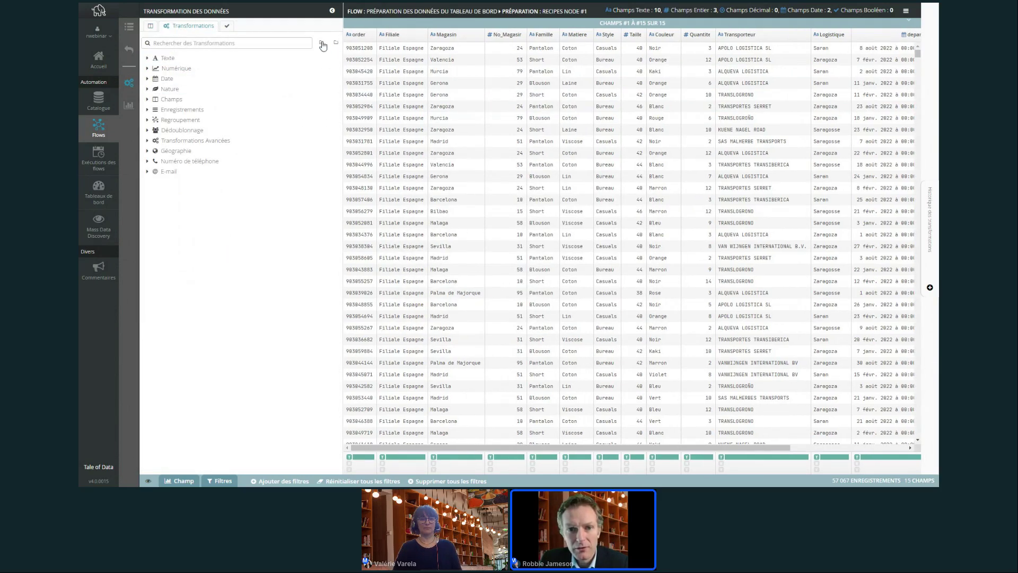
click(322, 44)
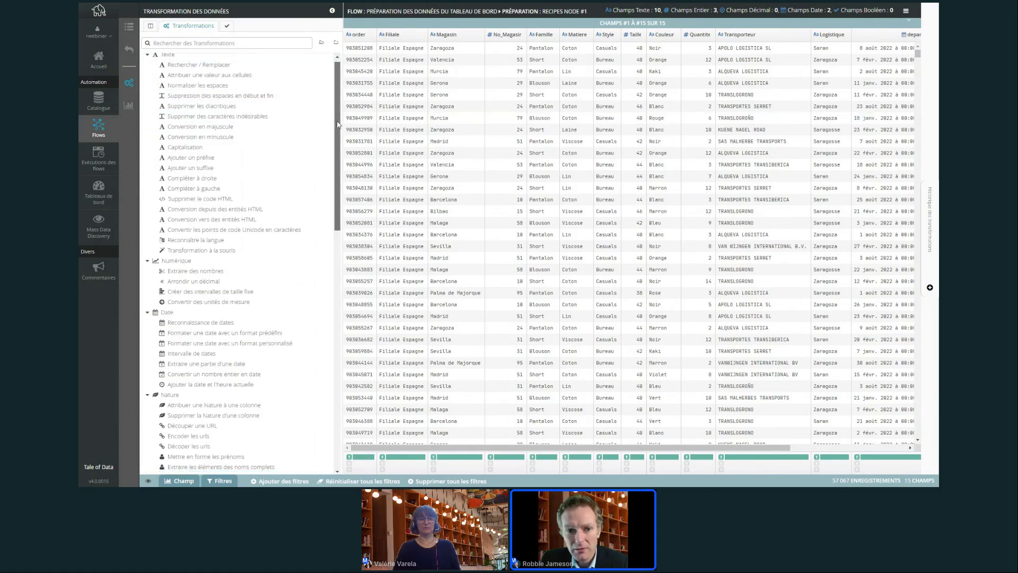
drag(338, 124, 314, 125)
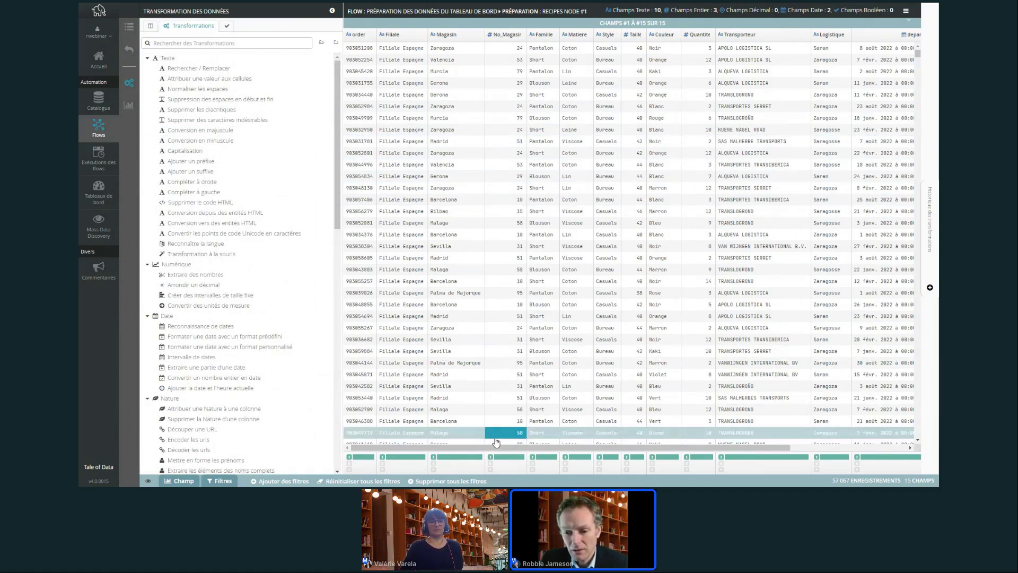
scroll(496, 442, right, 3)
scroll(445, 435, left, 3)
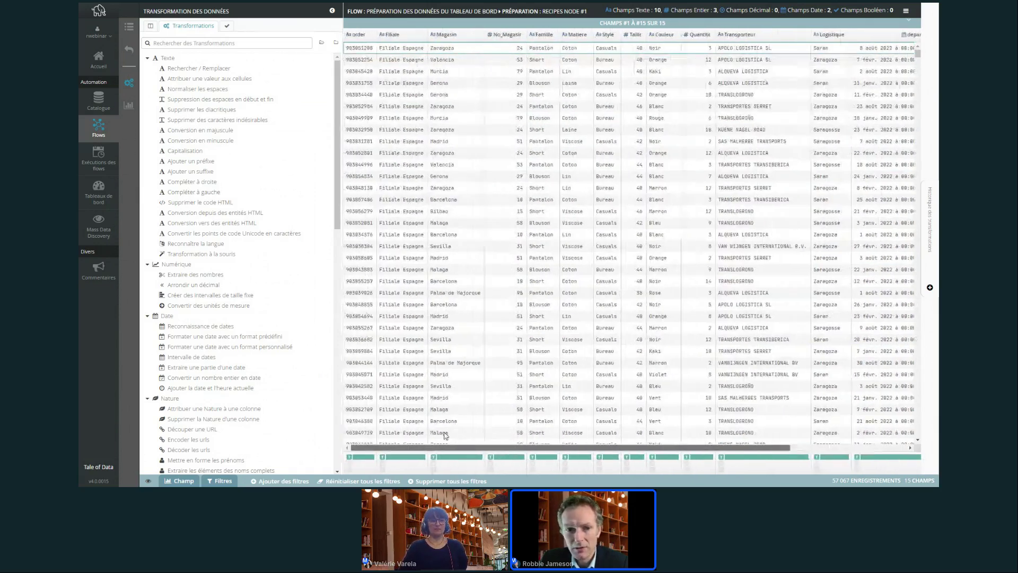
Filter the records to Filiale Espagne in the Filiale field and Pull in the Famille field
click(150, 27)
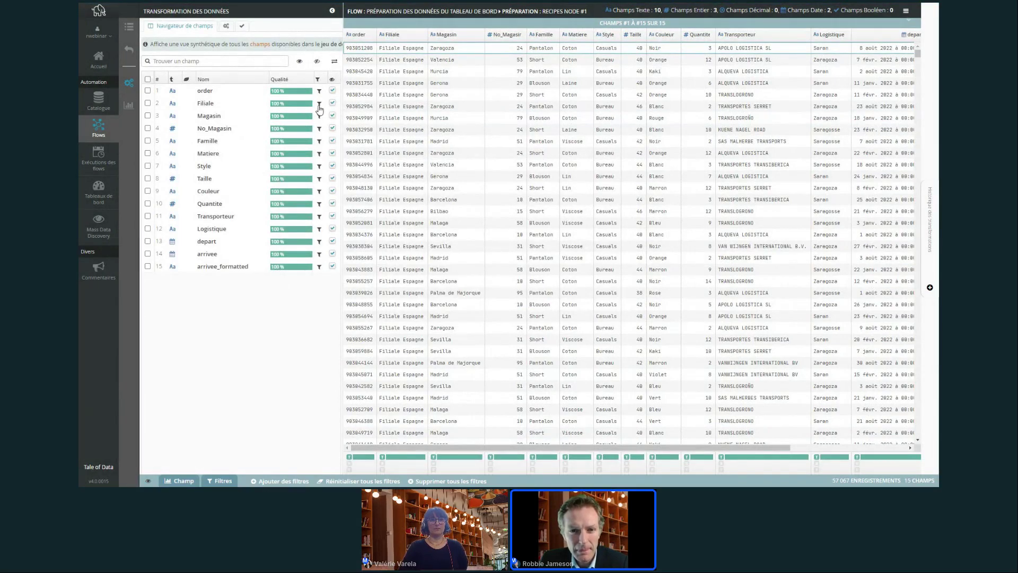
click(319, 105)
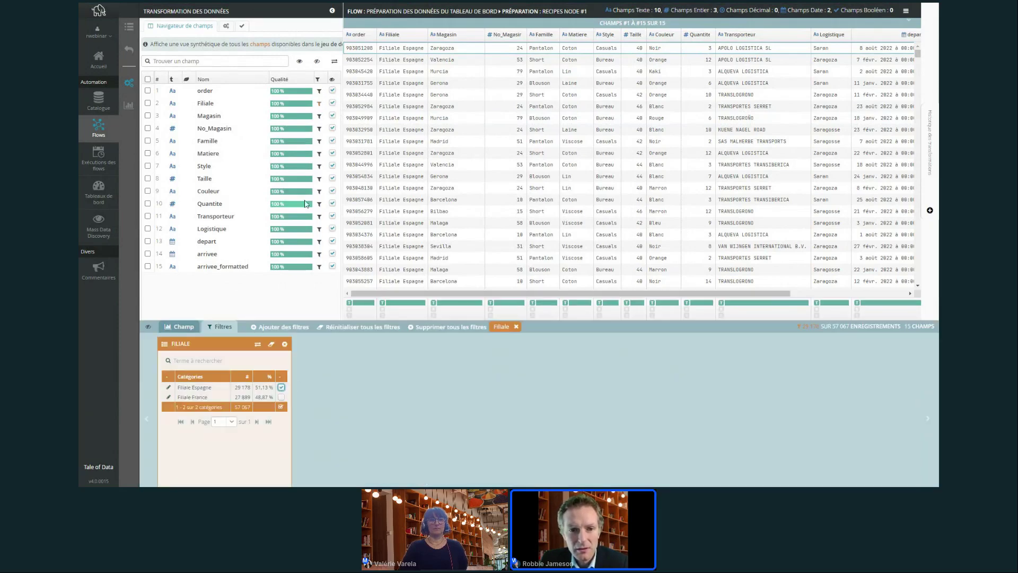
click(318, 142)
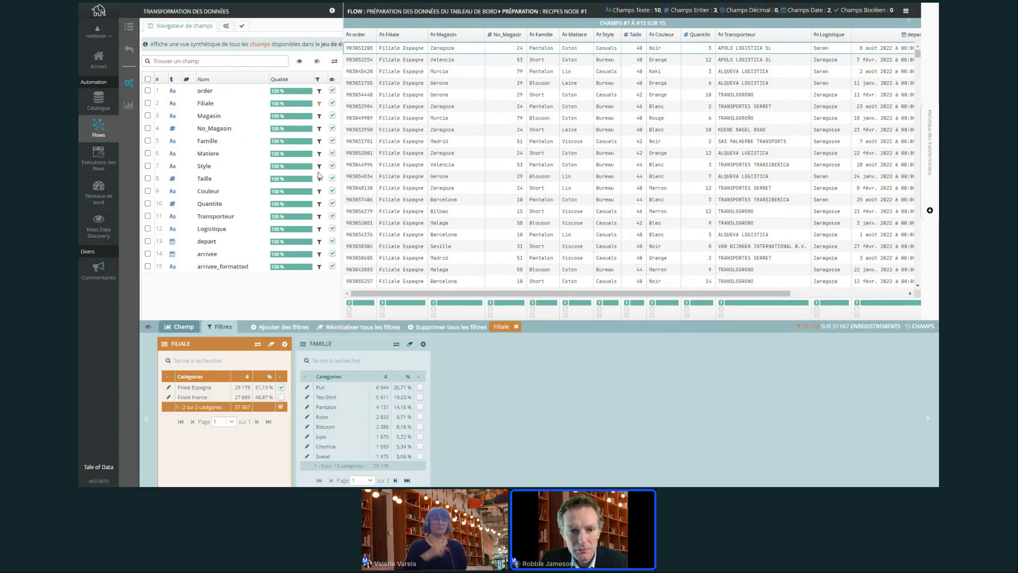
click(419, 388)
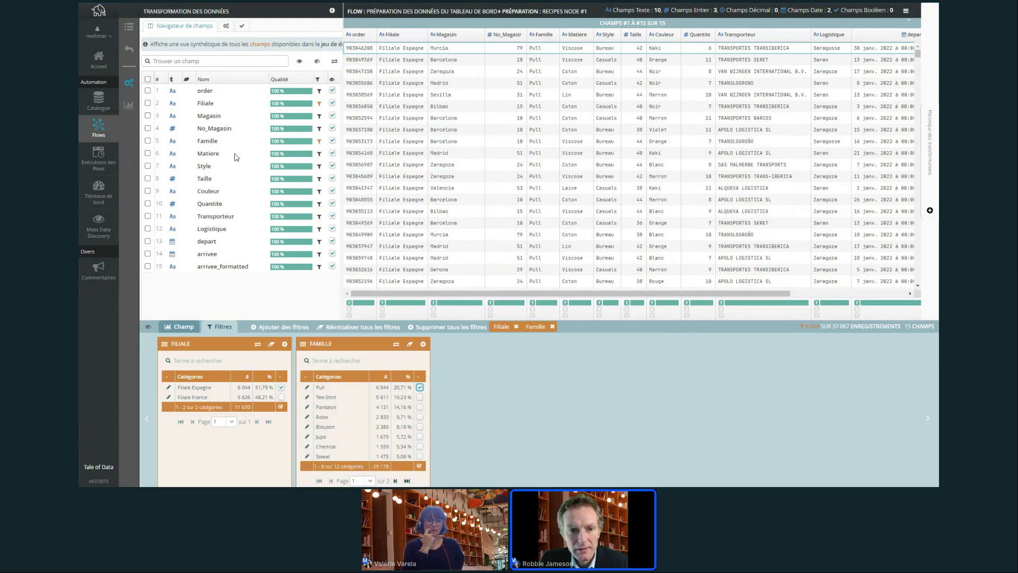
Add a filter on arrivee_formatted for 12 - décembre 22 and look through the matching records
click(320, 267)
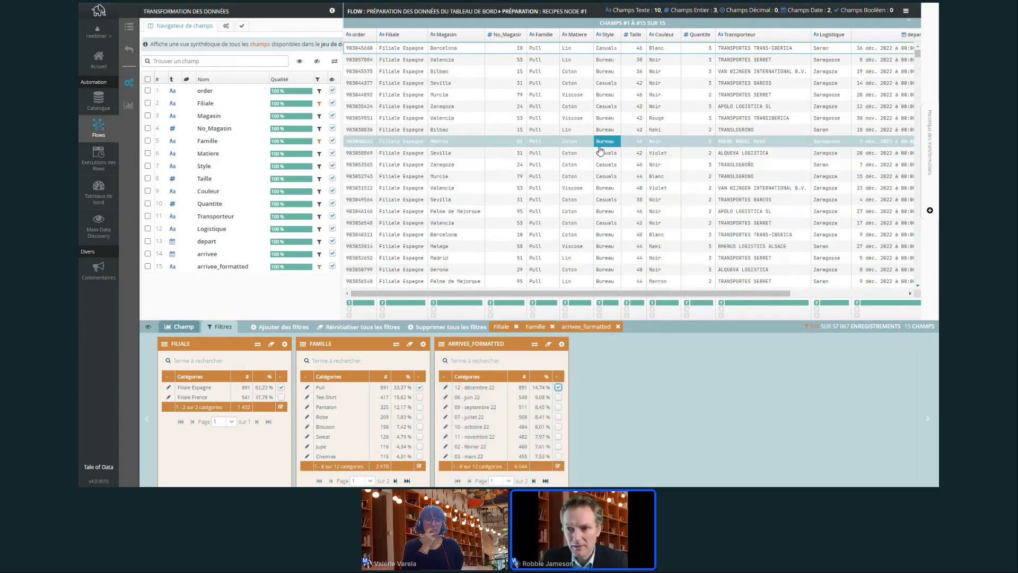
scroll(615, 160, down, 3)
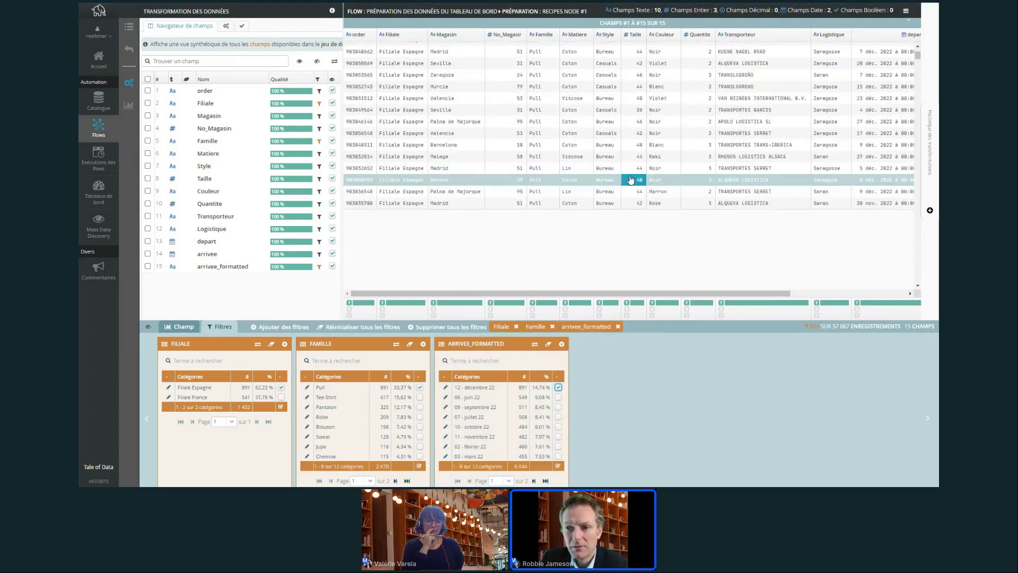
scroll(496, 213, down, 3)
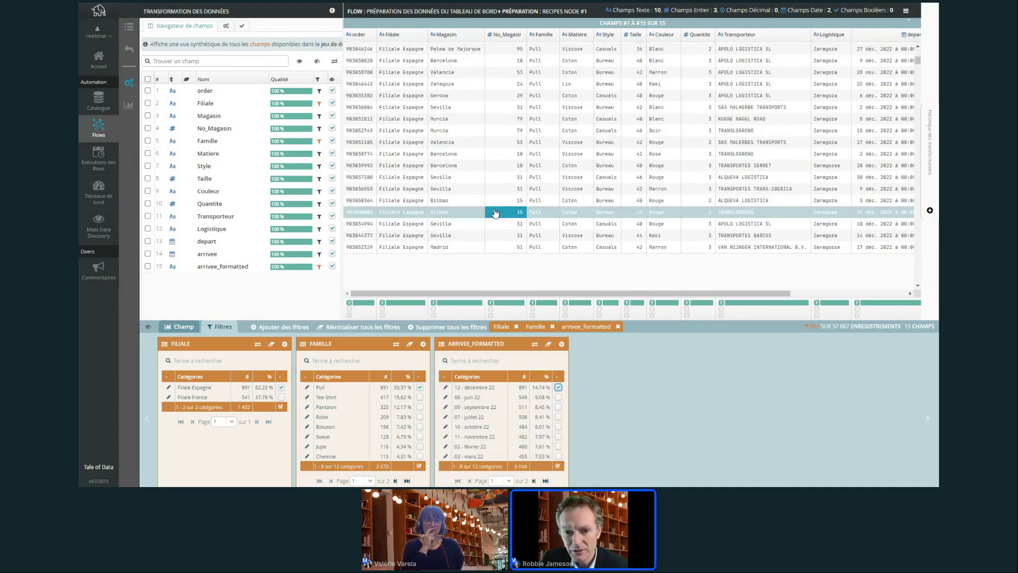
Look through the filtered records and check all of their columns, including the arrival dates
scroll(496, 214, down, 5)
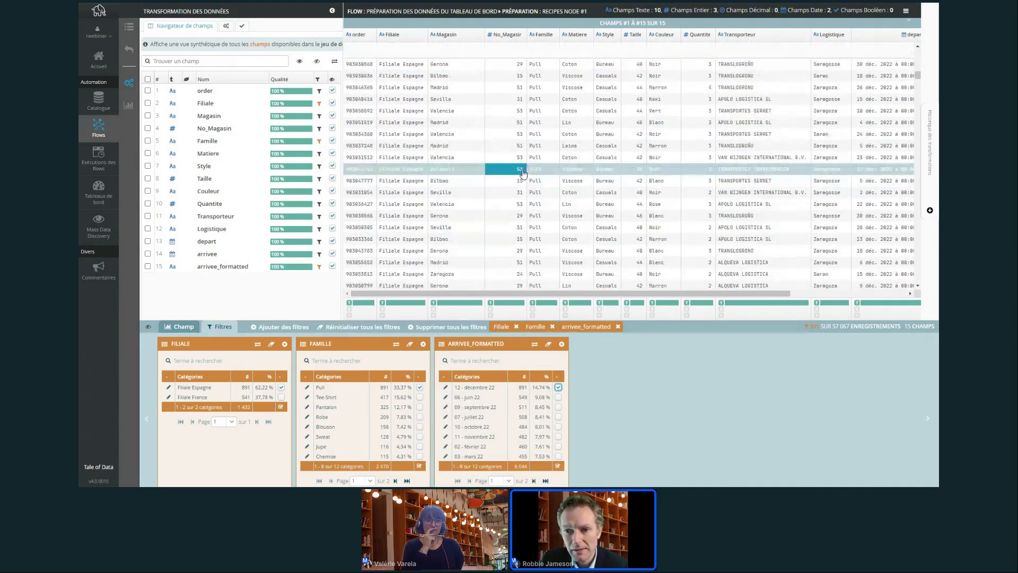
scroll(523, 173, up, 2)
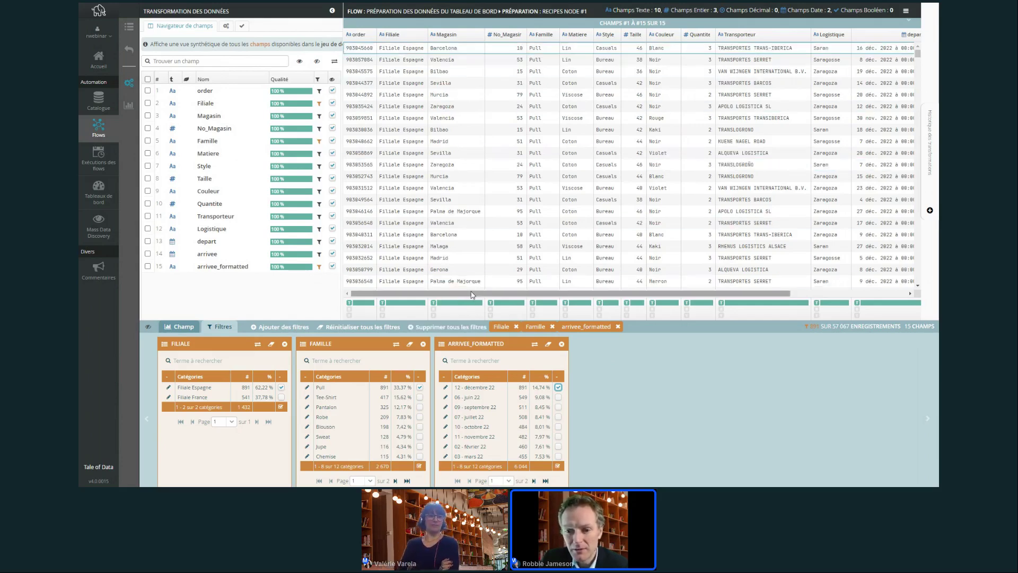
mouse_move(472, 294)
mouse_down()
mouse_move(510, 294)
mouse_move(472, 294)
mouse_up()
click(481, 186)
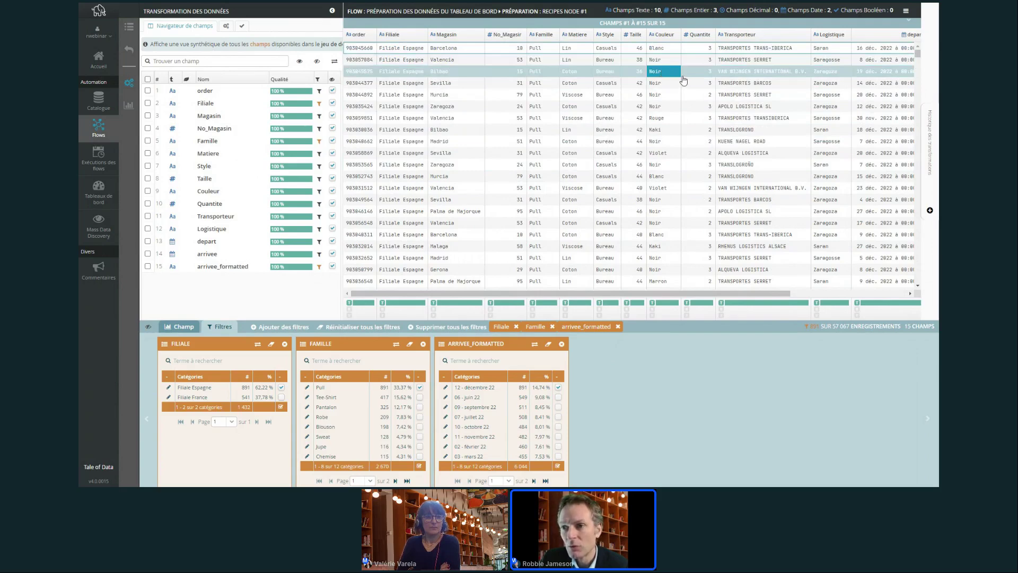
drag(516, 293, 611, 299)
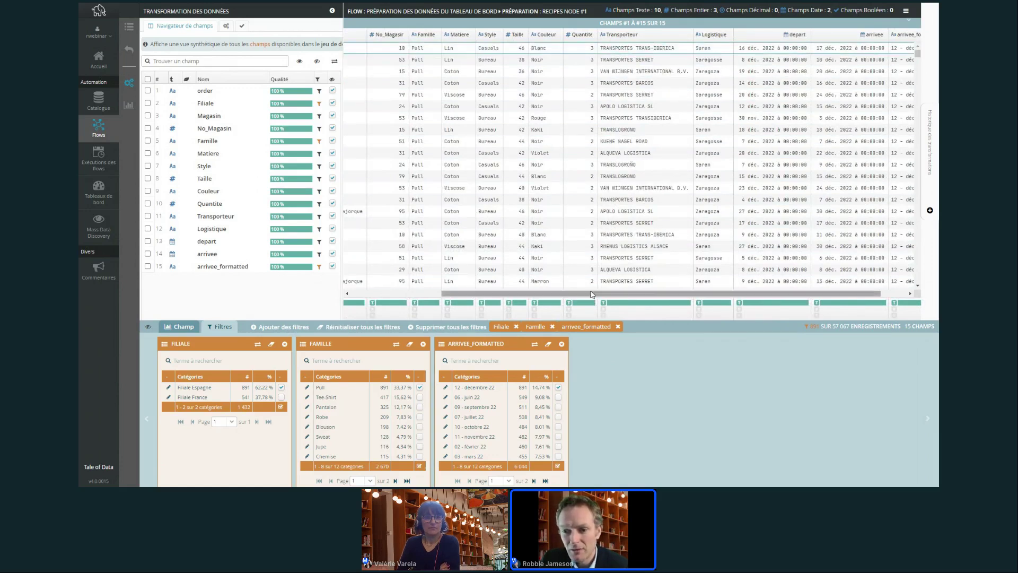
drag(594, 297, 477, 296)
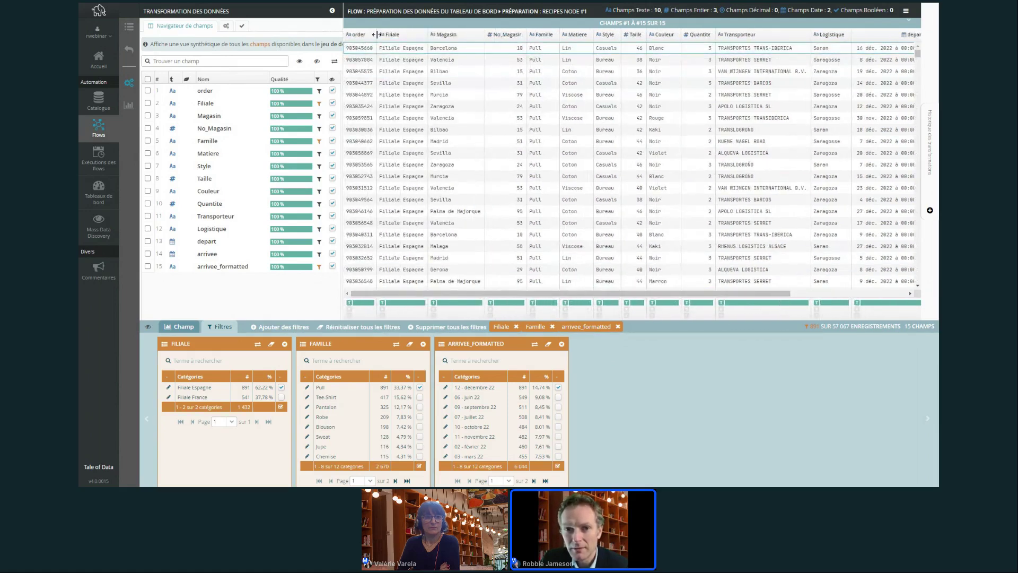
Widen the order column, examine its values in the records, and add a facet filter listing the order field's categories
drag(376, 34, 393, 34)
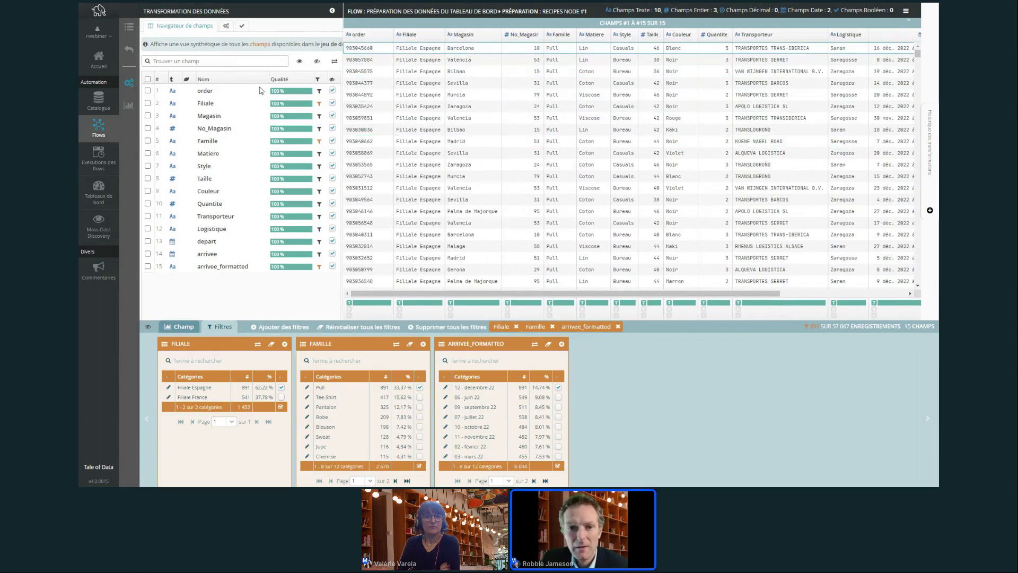
scroll(408, 113, down, 5)
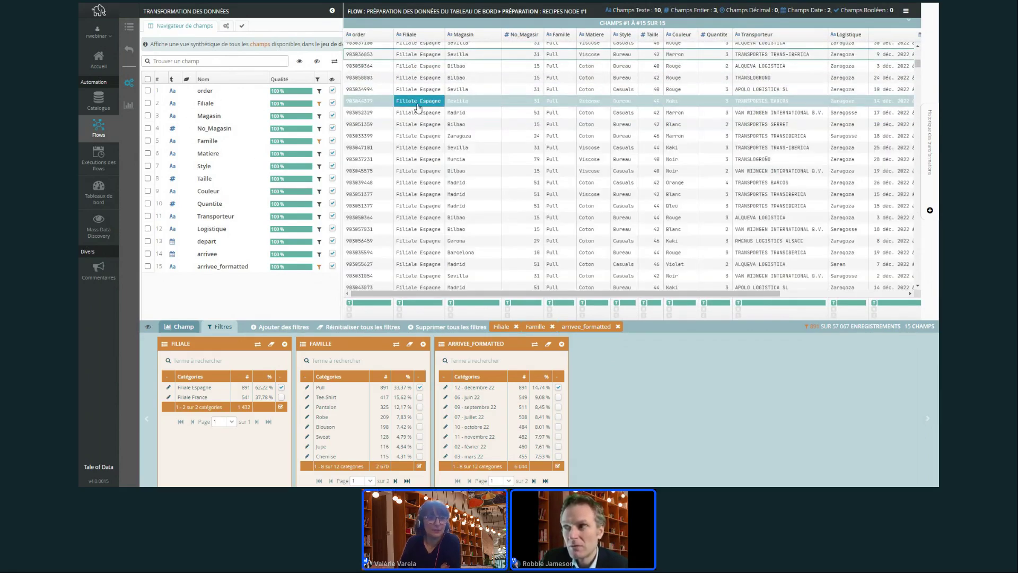
scroll(414, 111, up, 5)
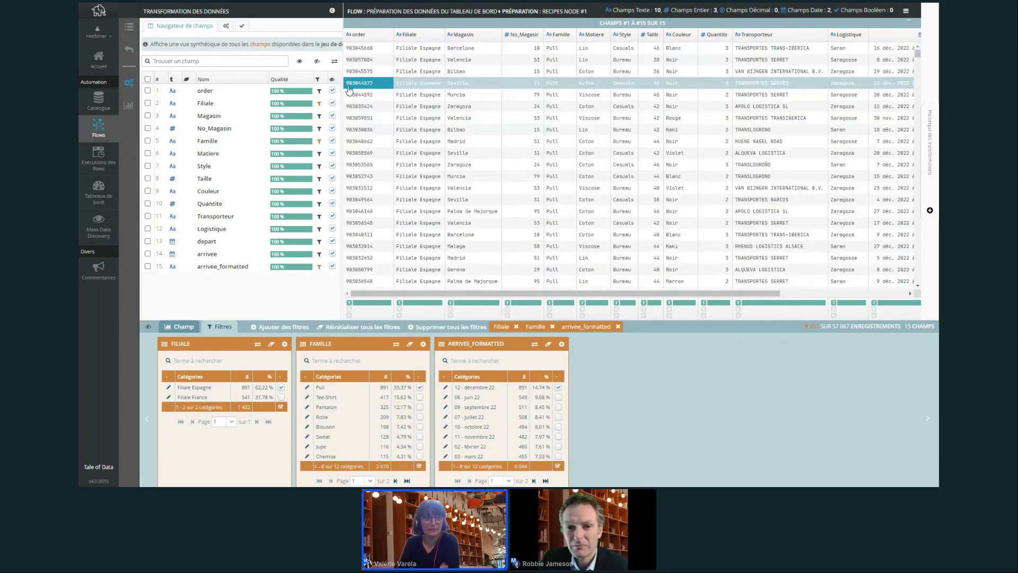
click(211, 93)
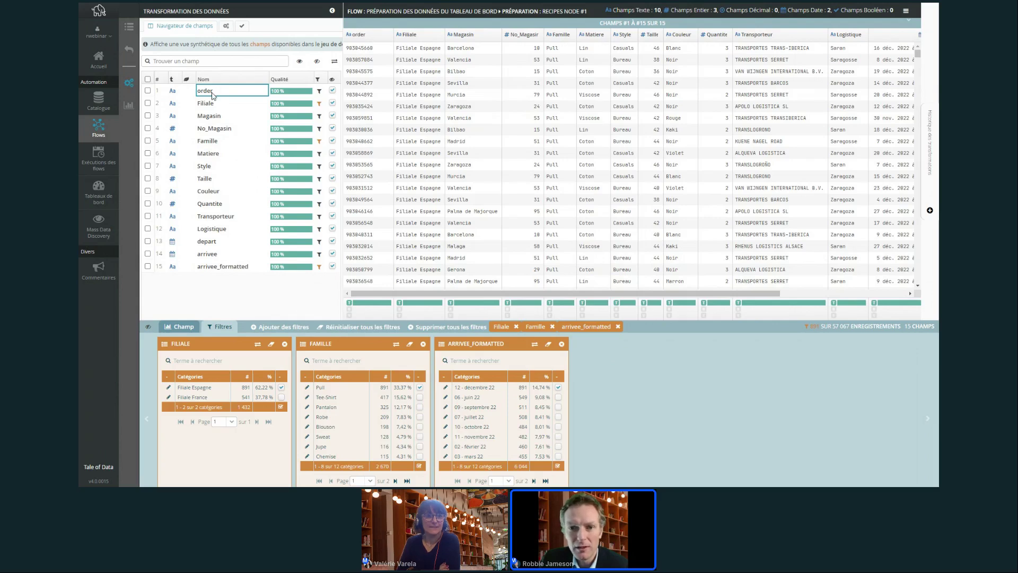
click(320, 94)
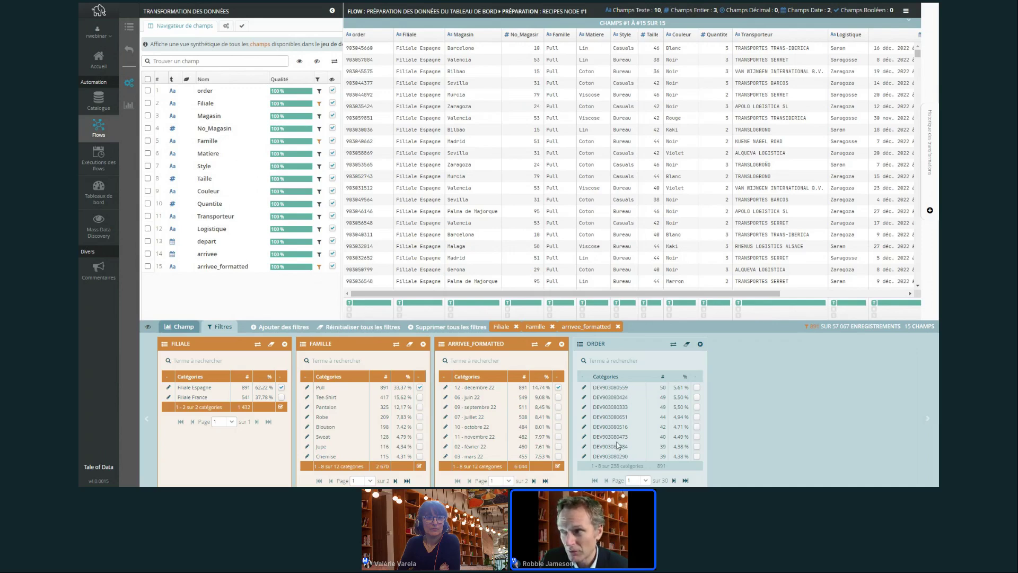
Change the type of the order field to Integer
click(208, 92)
right_click(208, 93)
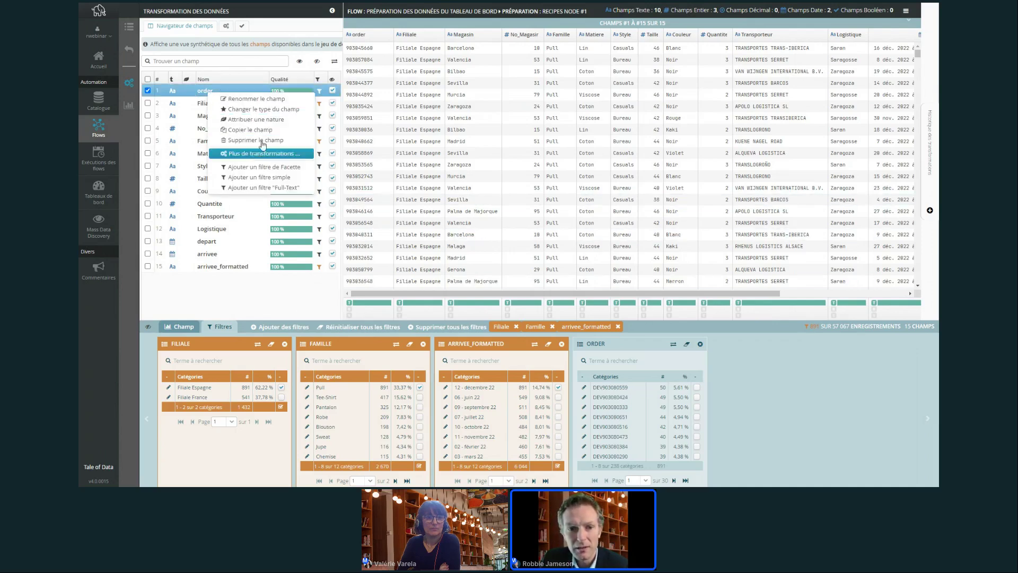
click(287, 113)
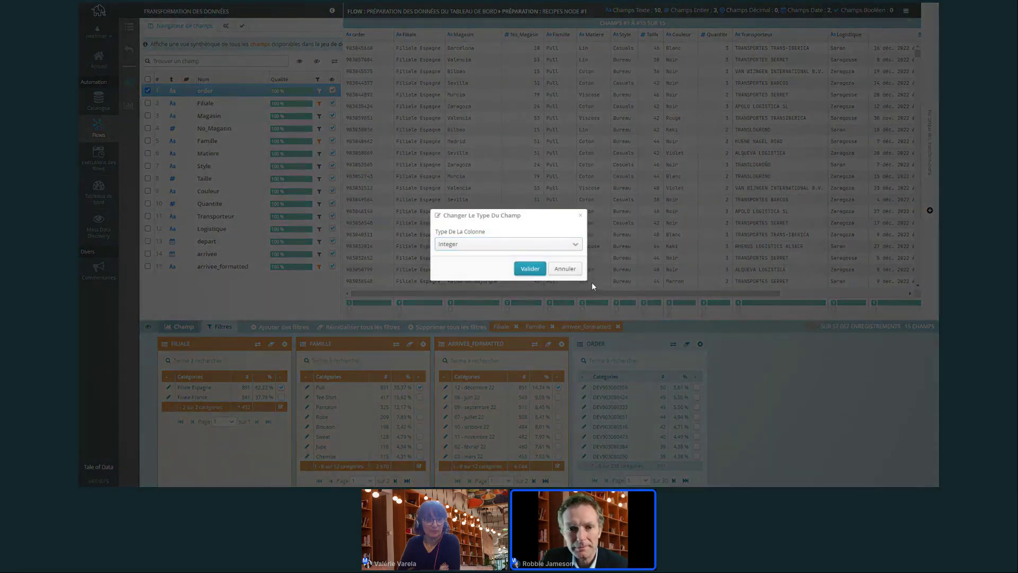
click(530, 269)
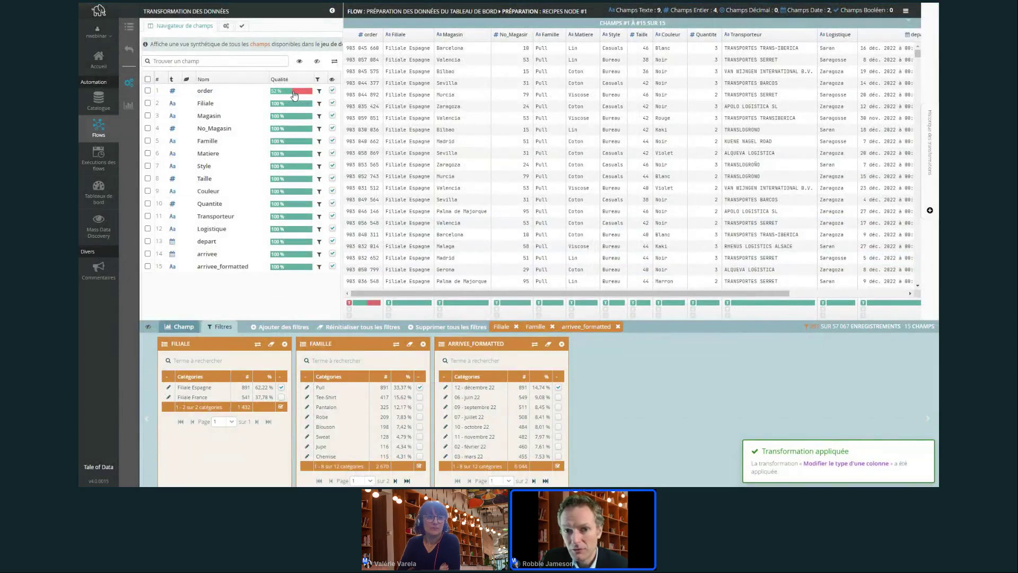
Filter the records to the order values not recognized as integers and look through the matching rows
click(202, 93)
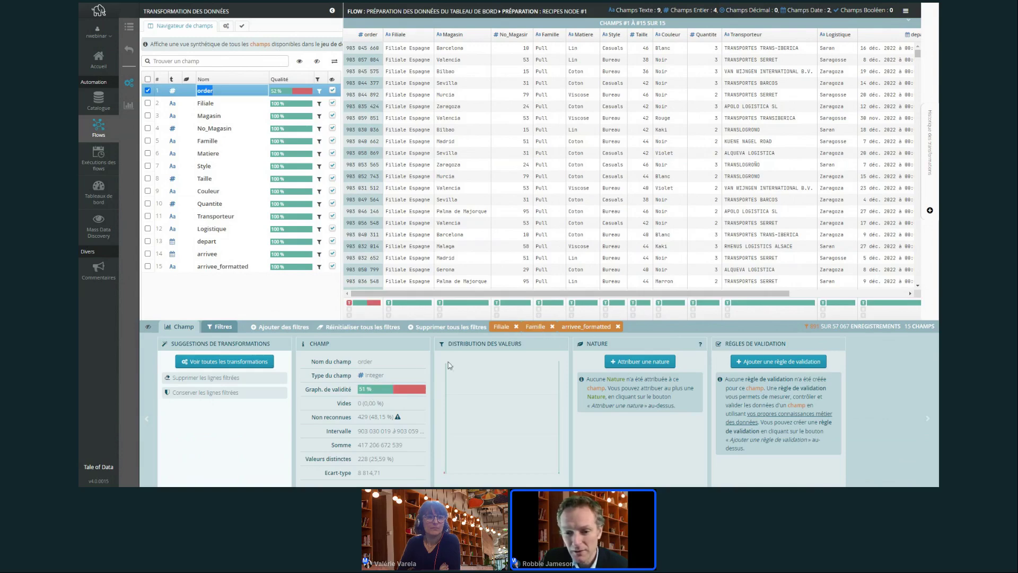
click(405, 391)
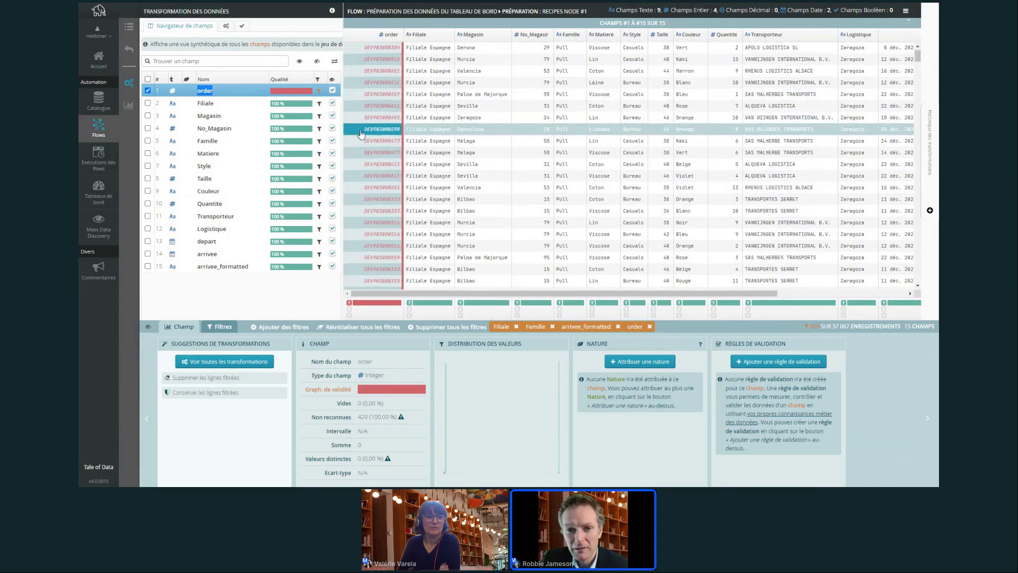
scroll(391, 145, down, 4)
scroll(390, 166, down, 5)
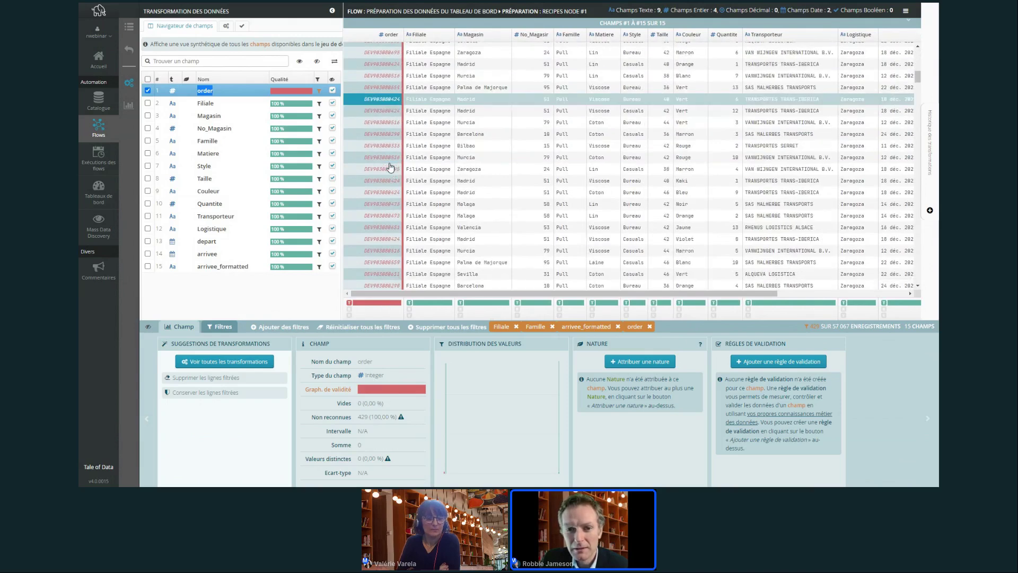
scroll(393, 151, down, 2)
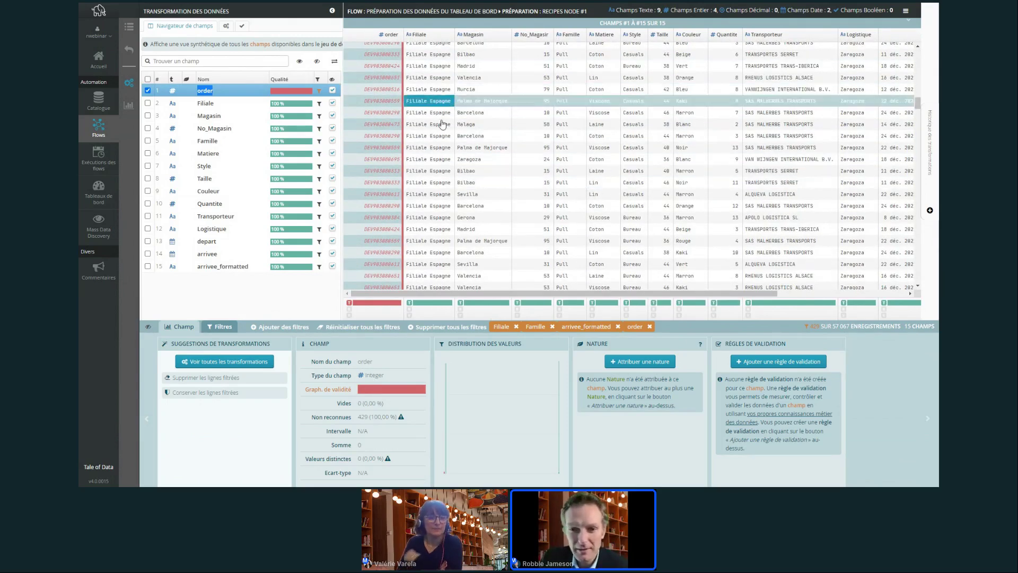
scroll(375, 139, down, 3)
scroll(376, 141, down, 3)
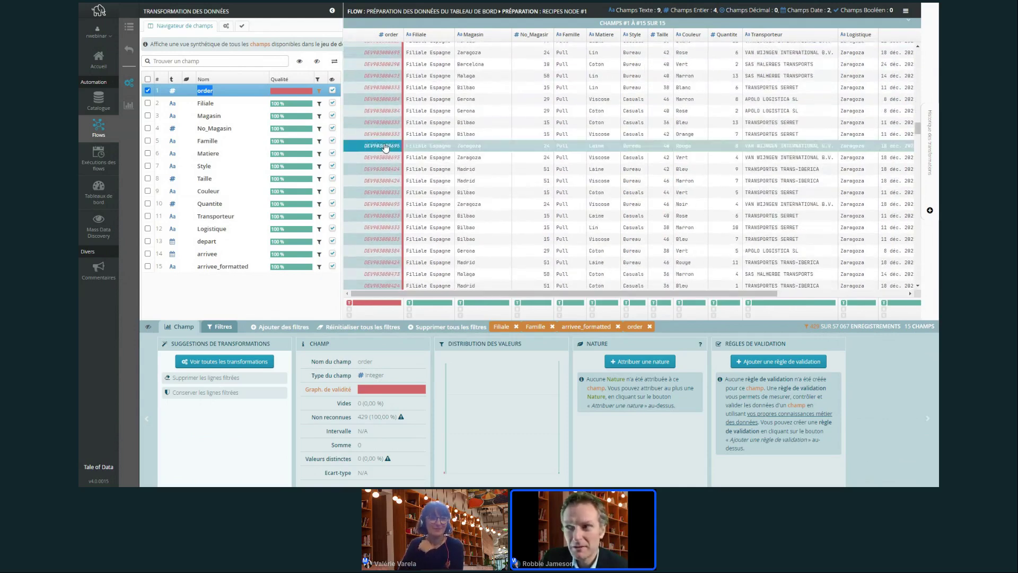
scroll(382, 154, down, 2)
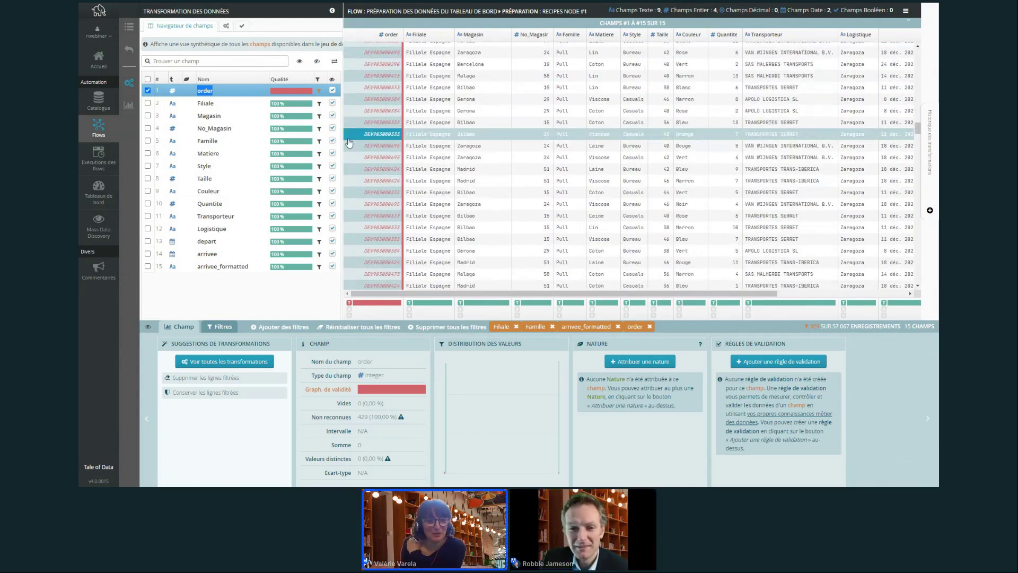
scroll(374, 163, down, 3)
scroll(376, 162, down, 1)
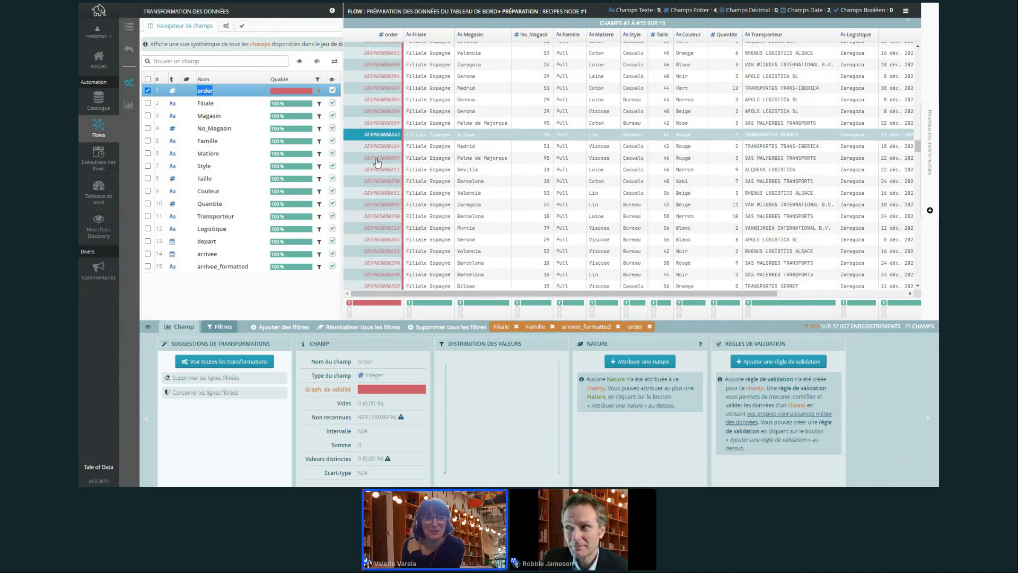
scroll(376, 160, down, 3)
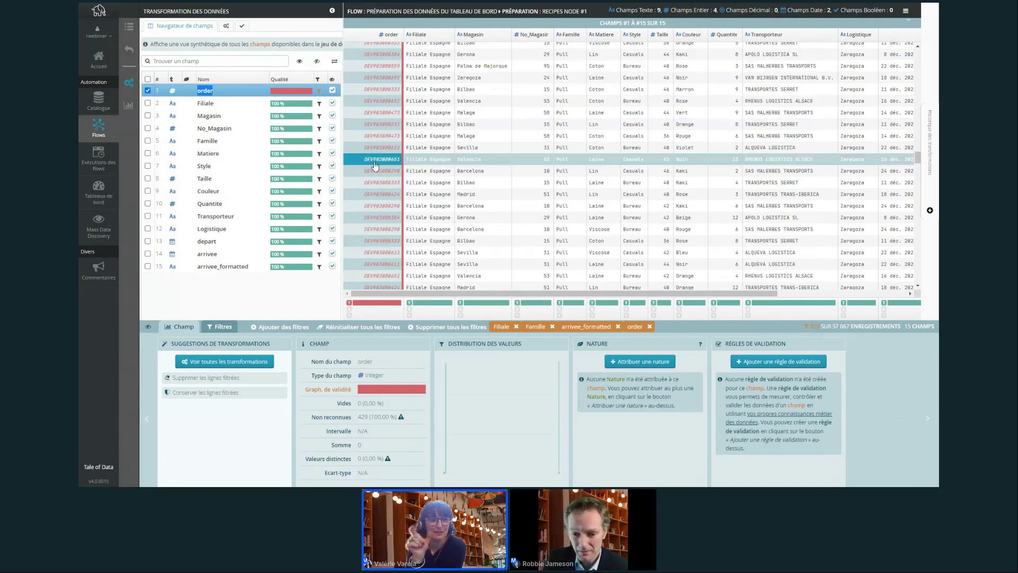
Clear the invalid-value filter on the order field to examine its validity graph, and reapply the filter
click(394, 390)
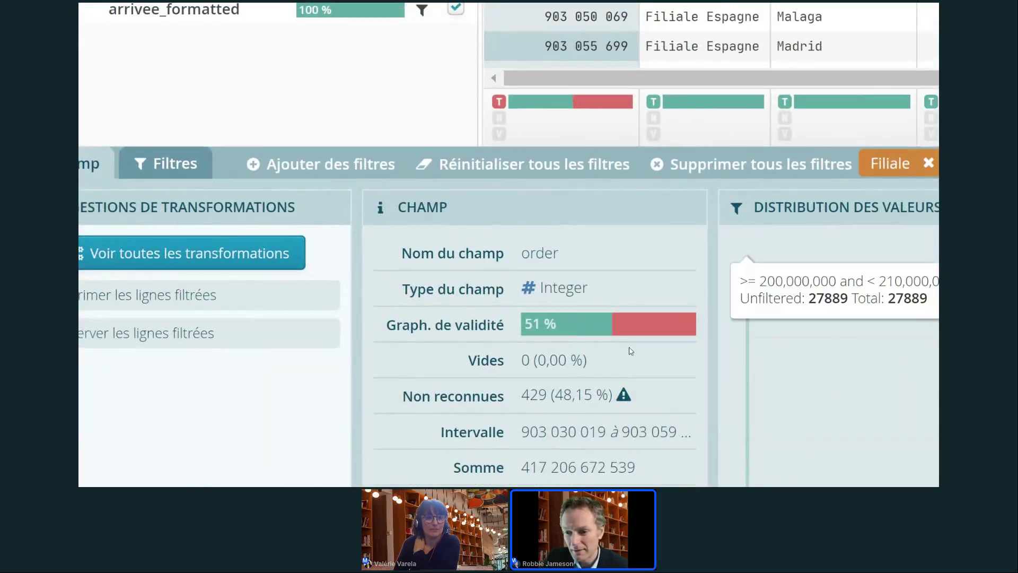
mouse_move(657, 332)
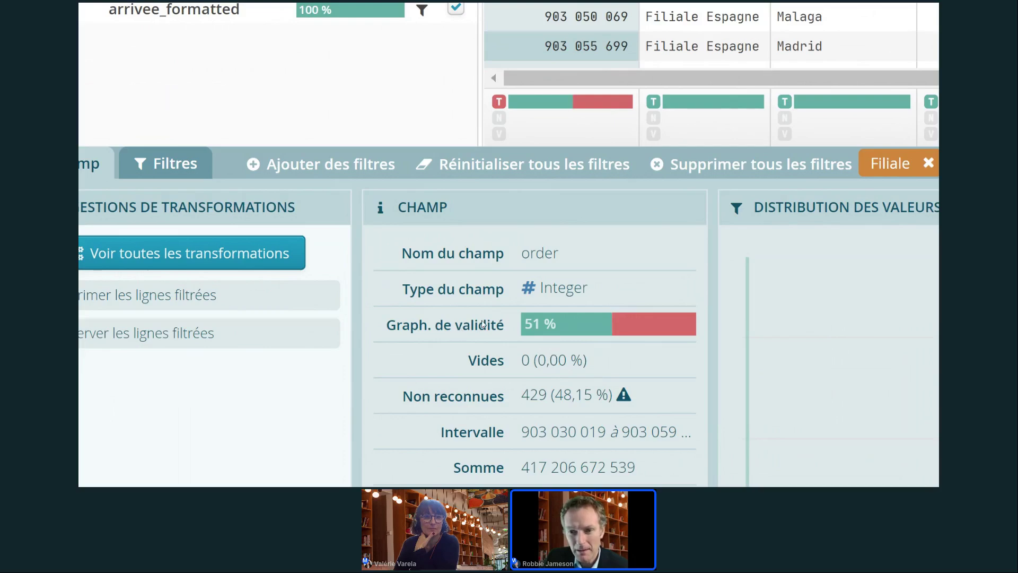
click(633, 316)
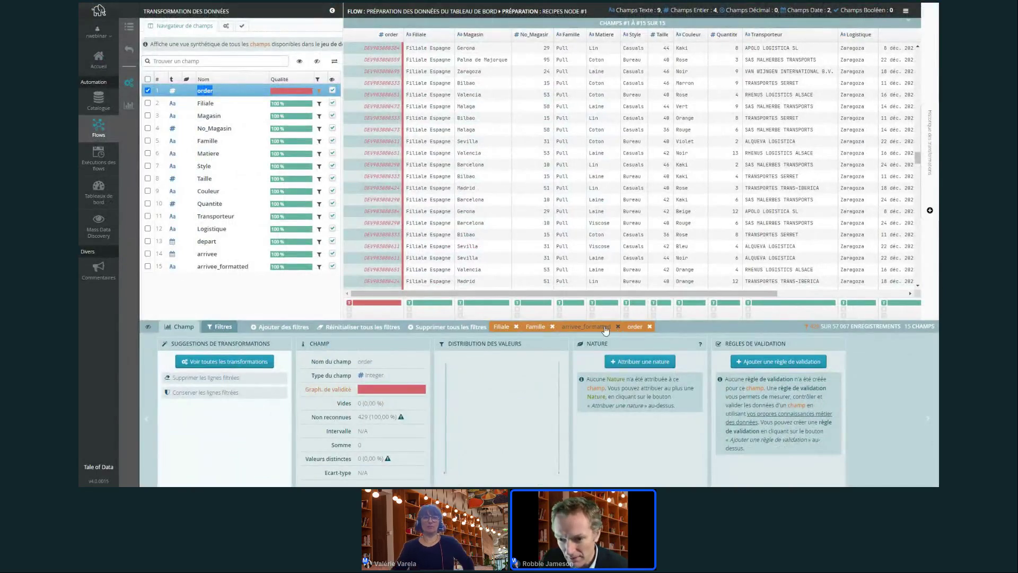
Delete the filtered rows with invalid orders after dropping the arrivee_formatted filter, and clear the remaining order filter
click(617, 328)
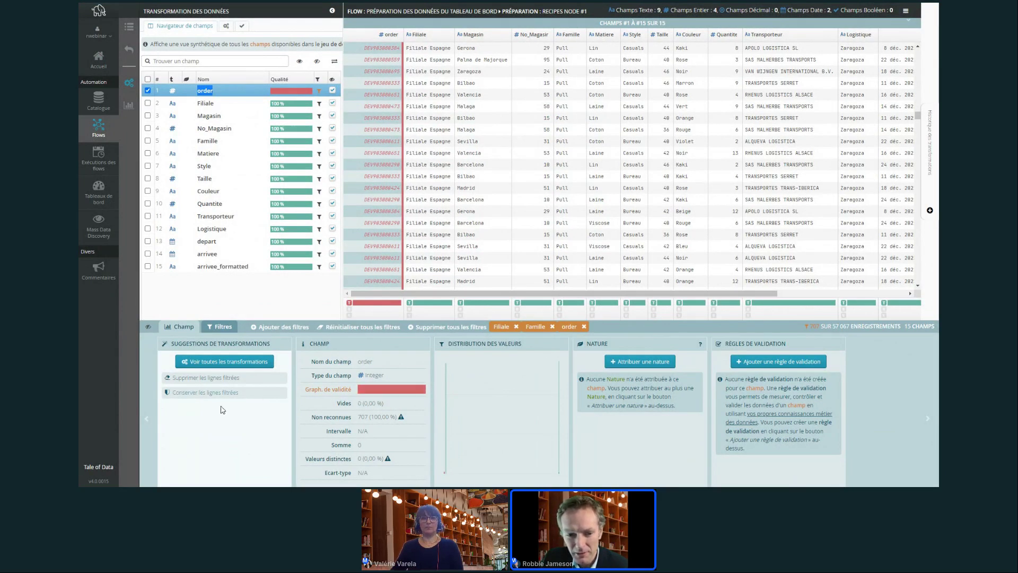
click(218, 379)
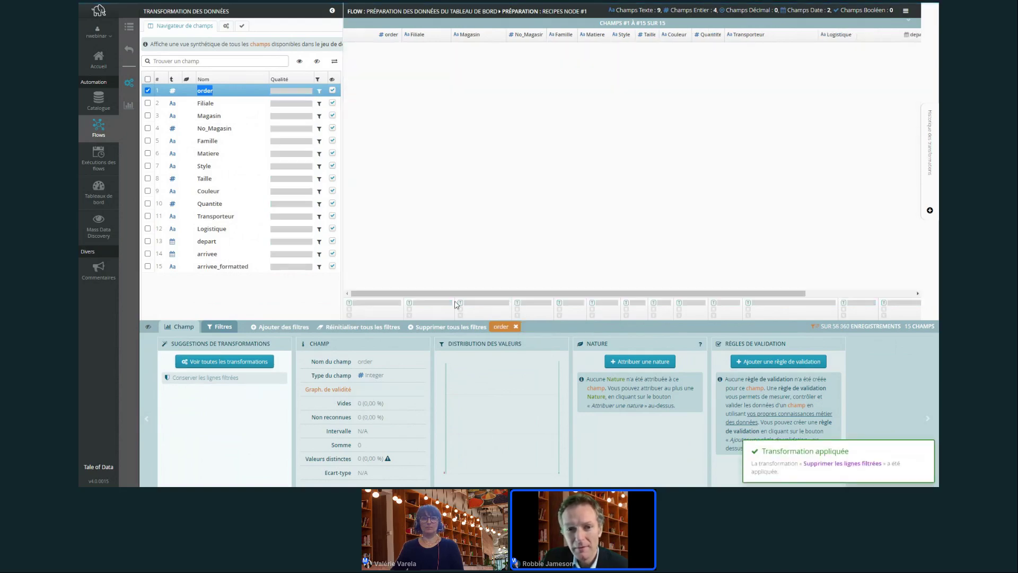
click(516, 327)
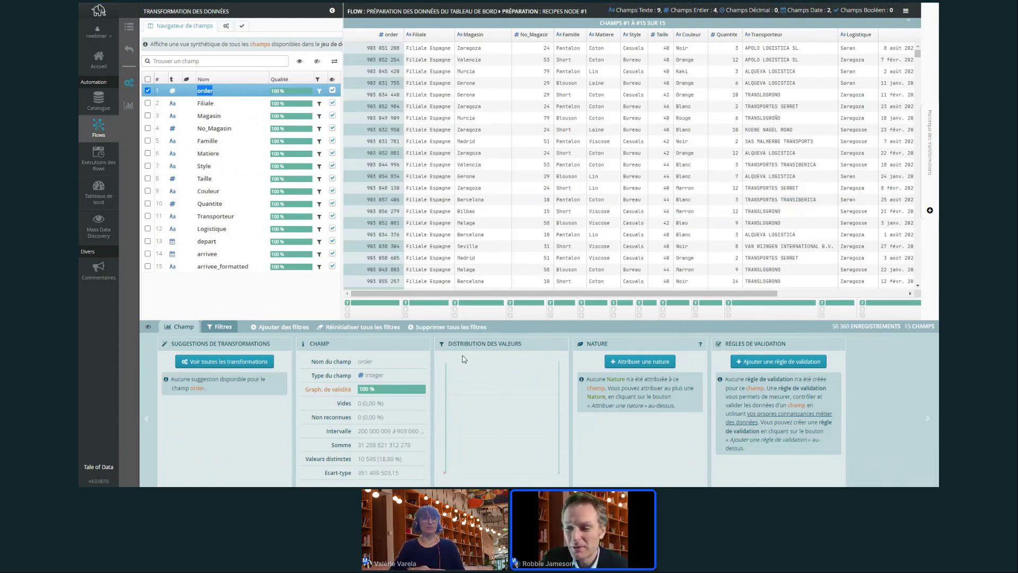
Examine the transformation history and the filter details of the Supprimer les lignes filtrées transformation
click(931, 211)
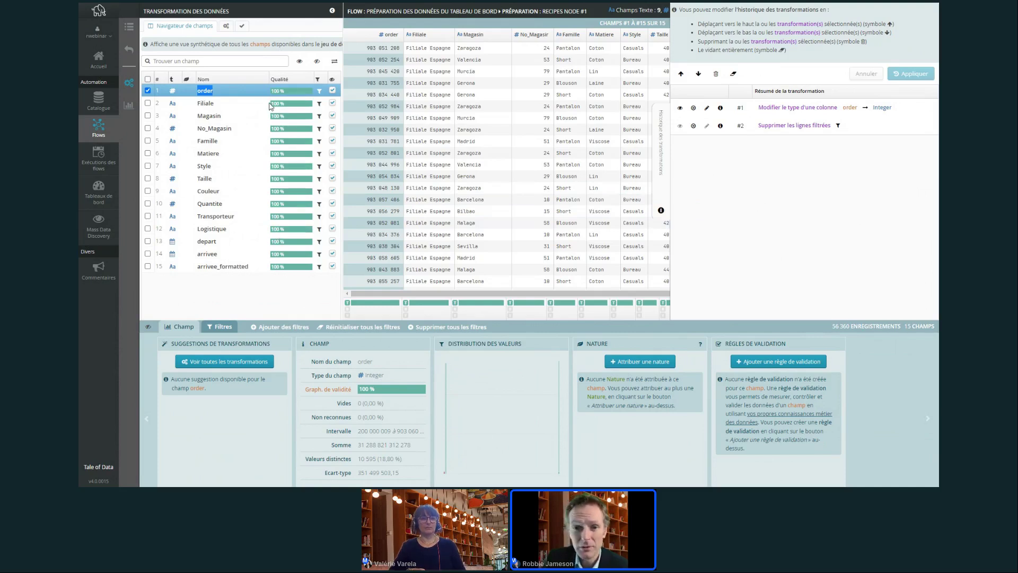
mouse_move(270, 105)
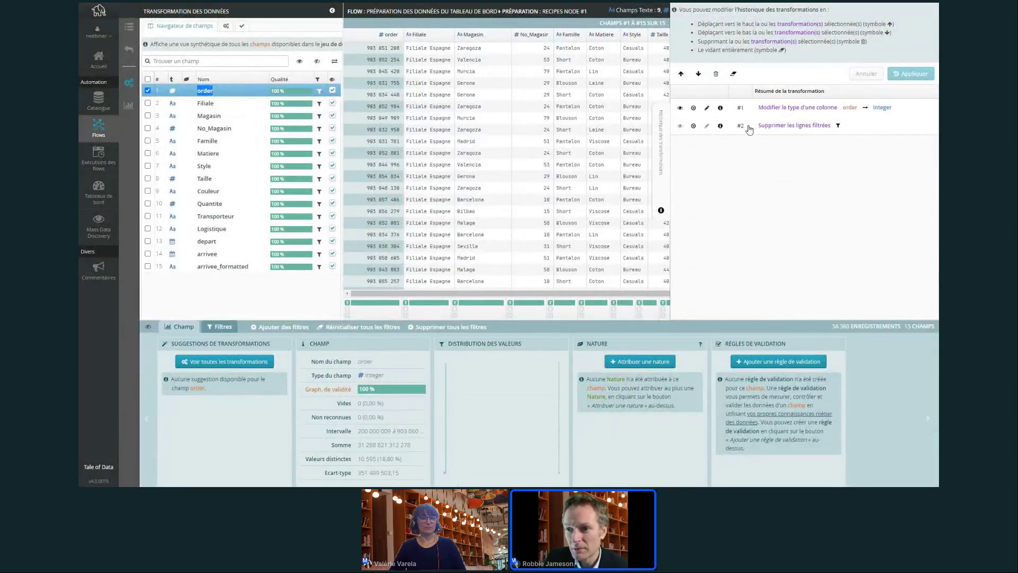
click(720, 126)
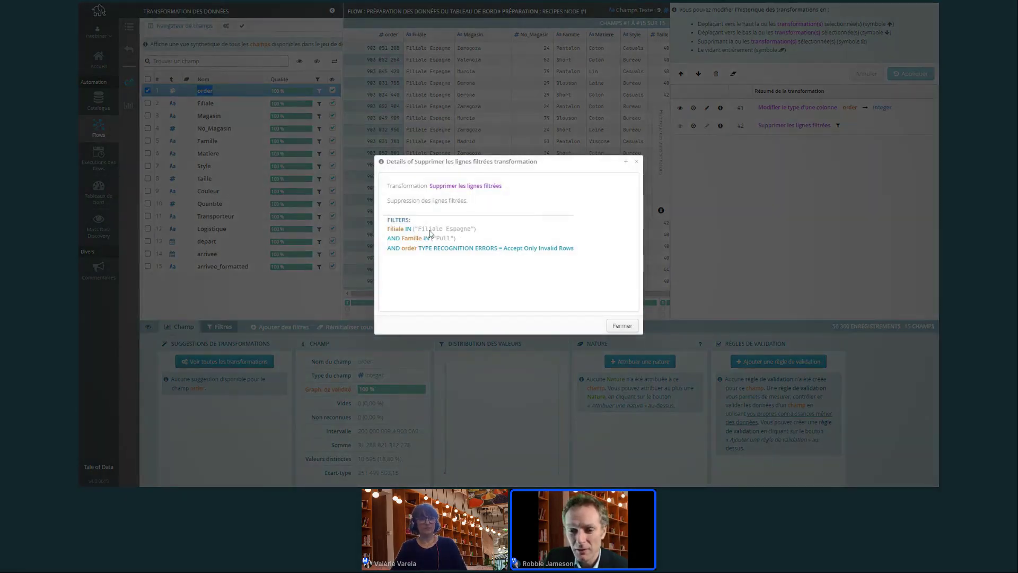
click(624, 327)
click(662, 211)
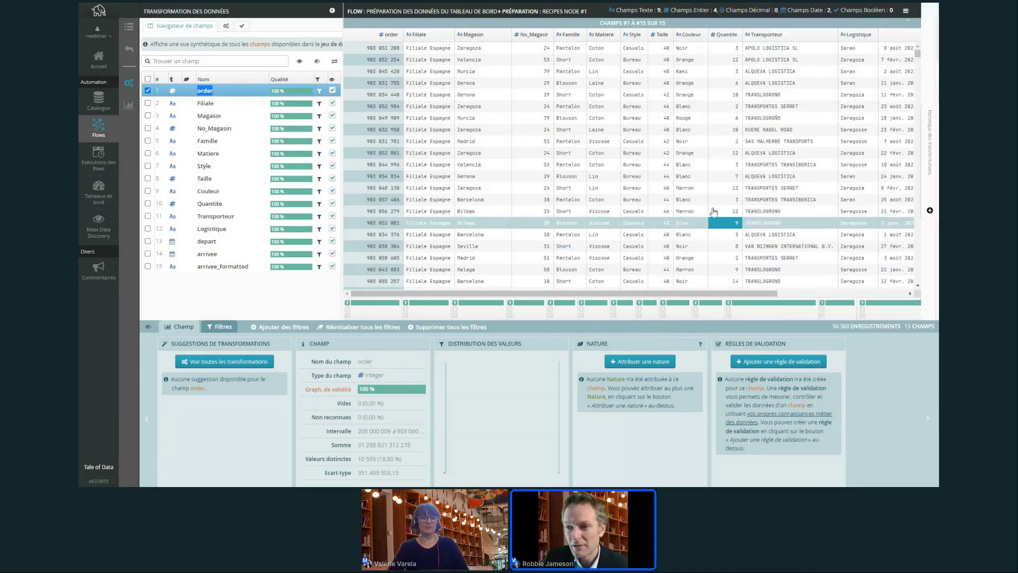
Return to the flow and execute it immediately without a schedule
click(132, 51)
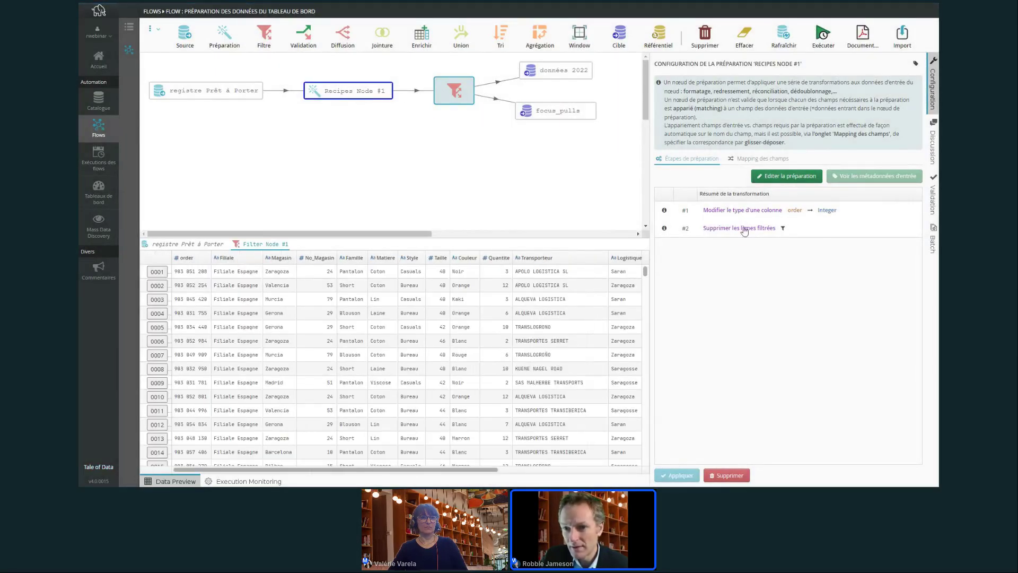
click(823, 36)
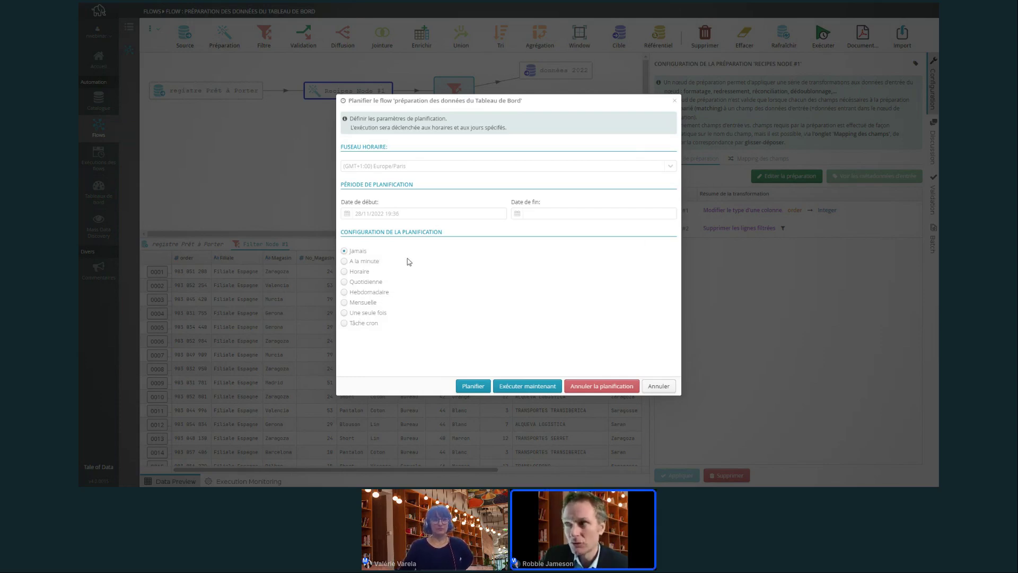
click(542, 386)
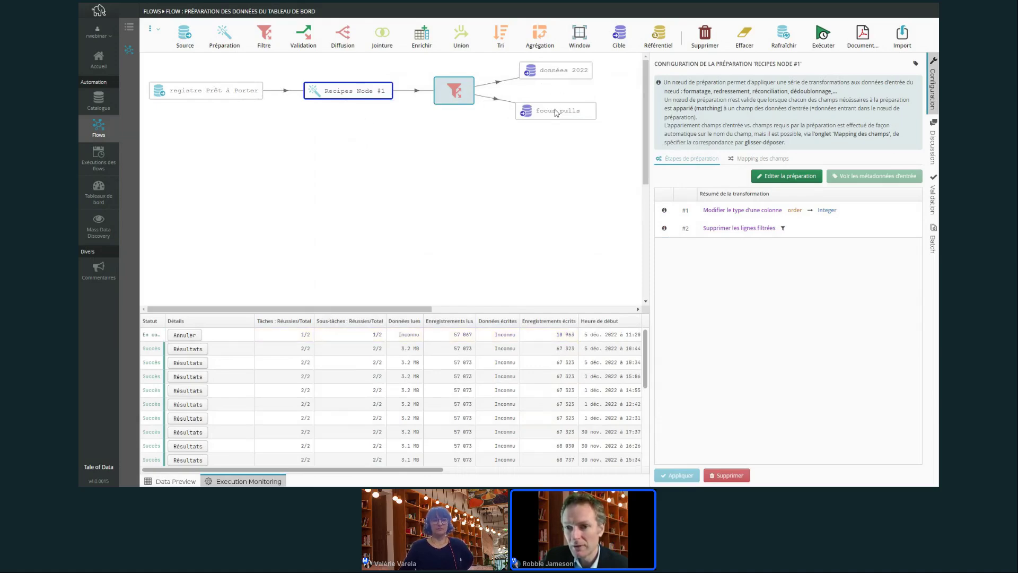
Compare the initial and updated pullover charts in the L'année 2022 dashboard, and display the Nos principaux transporteurs chart
click(102, 189)
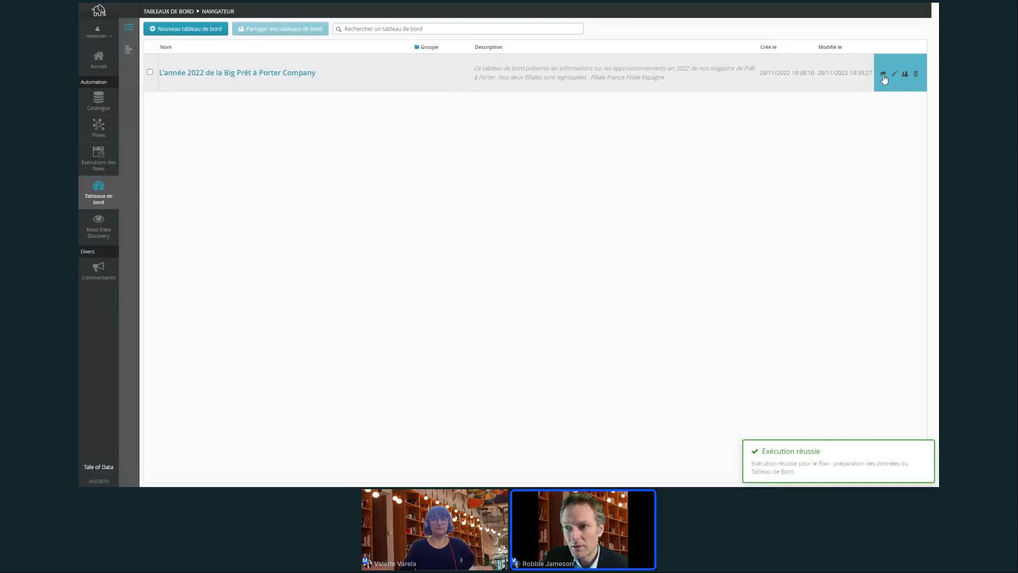
click(883, 76)
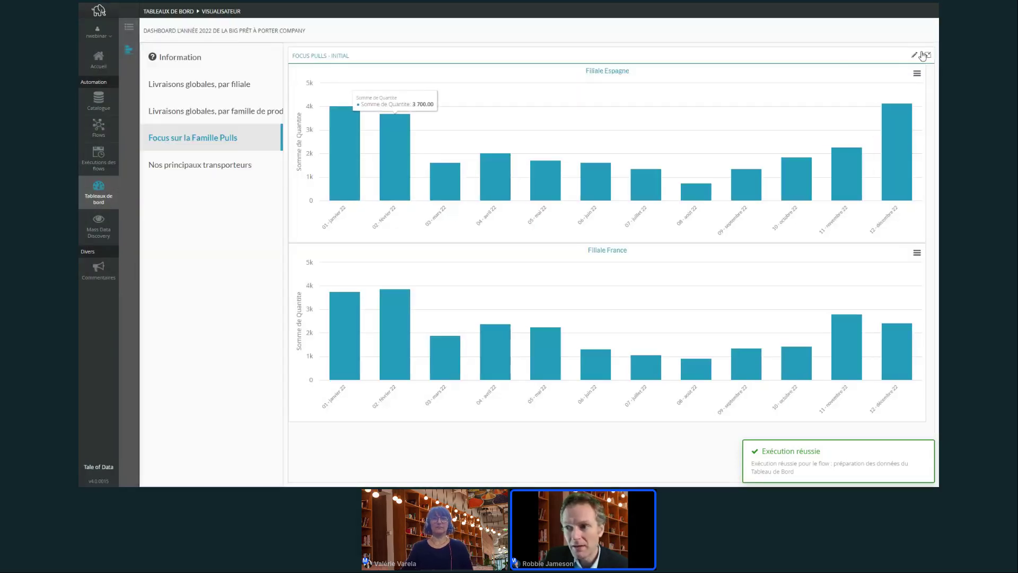
click(923, 55)
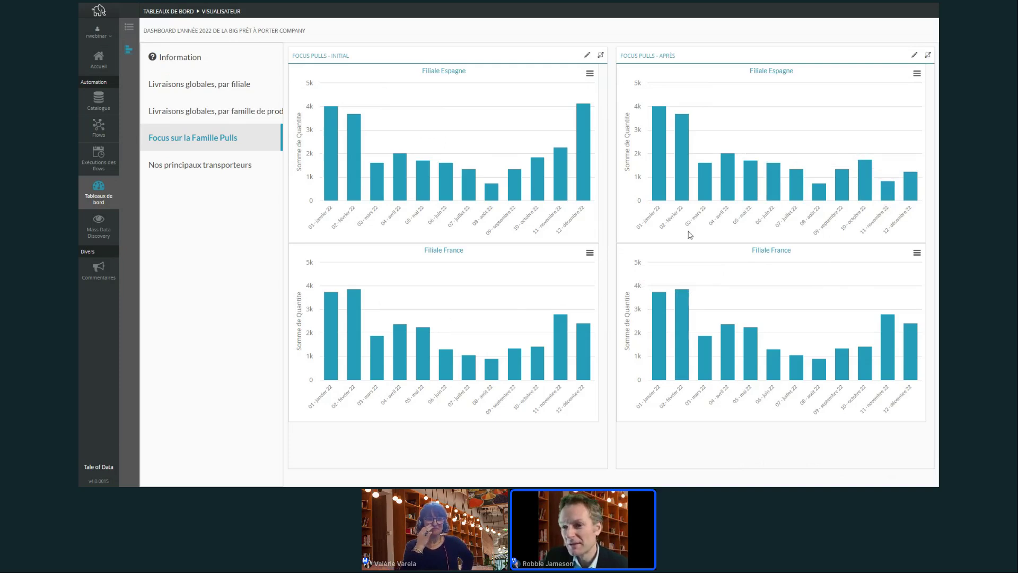
mouse_move(595, 162)
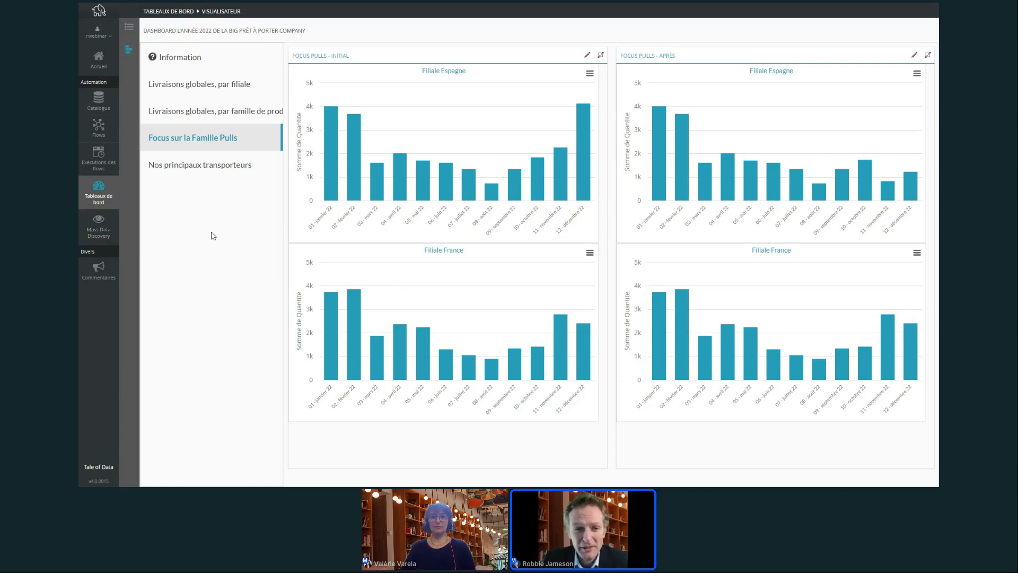
click(209, 168)
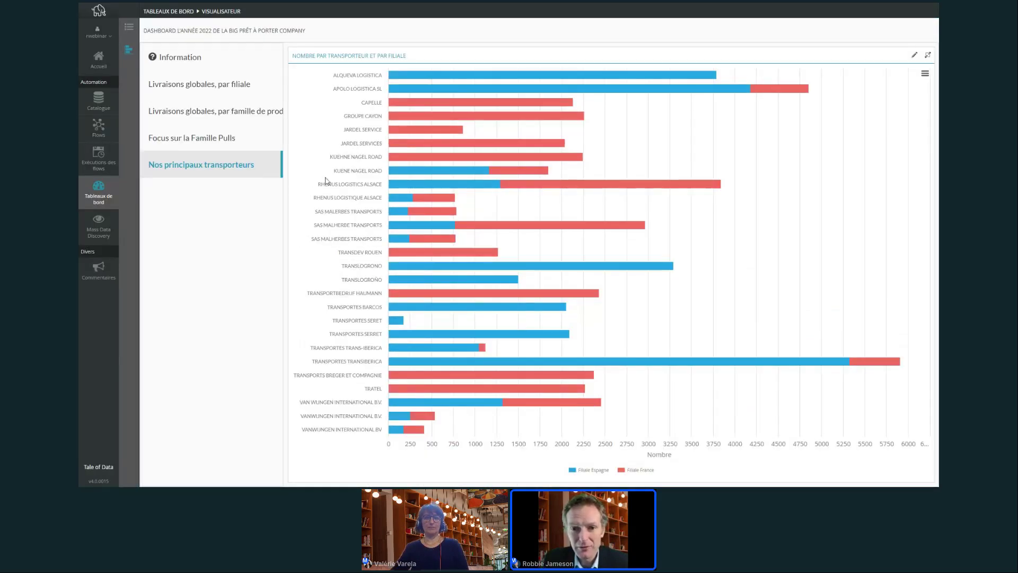
Reopen the preparation of Recipes Node #1 from the flow and examine its transformation history
click(99, 130)
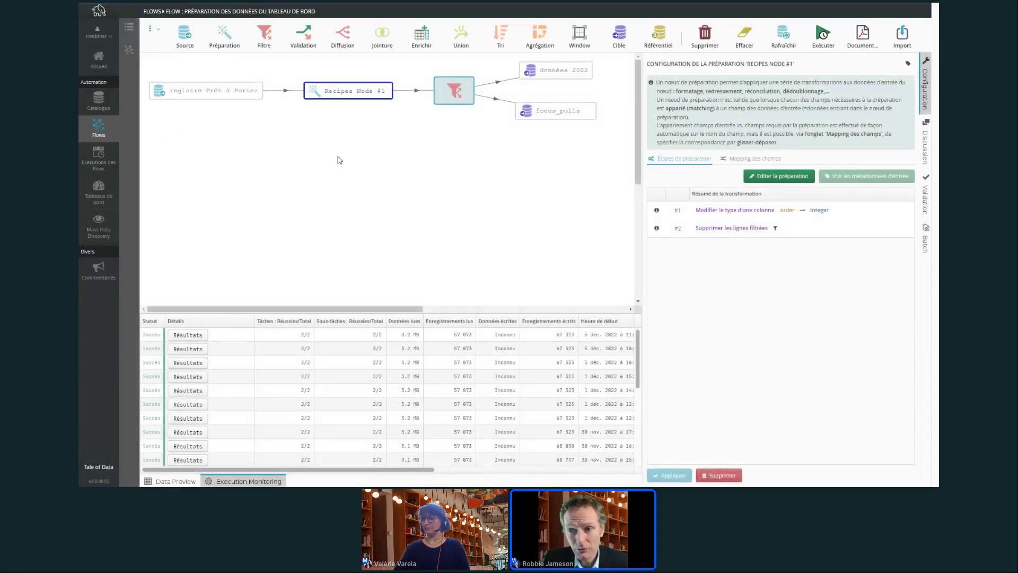
click(785, 174)
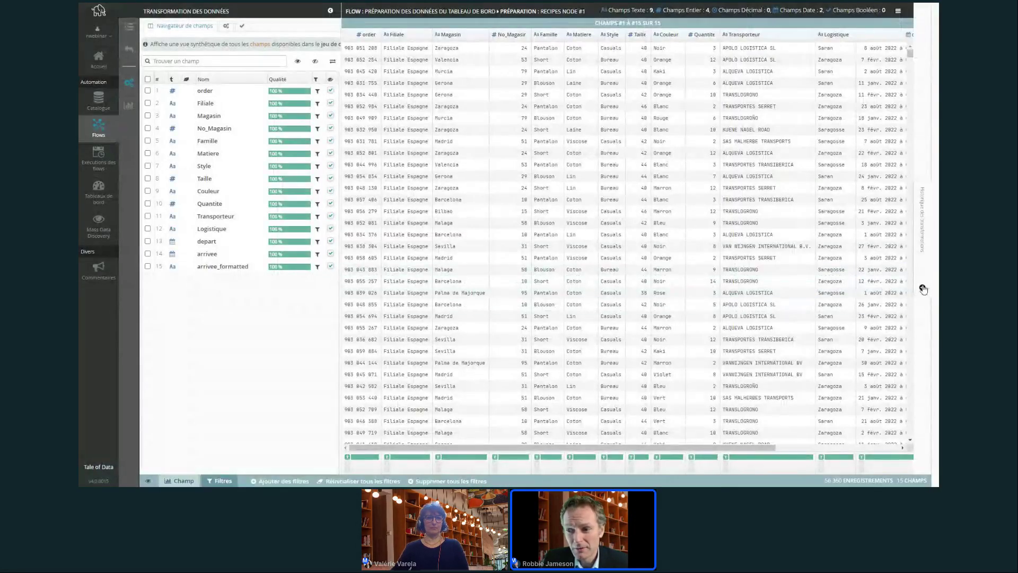
click(918, 287)
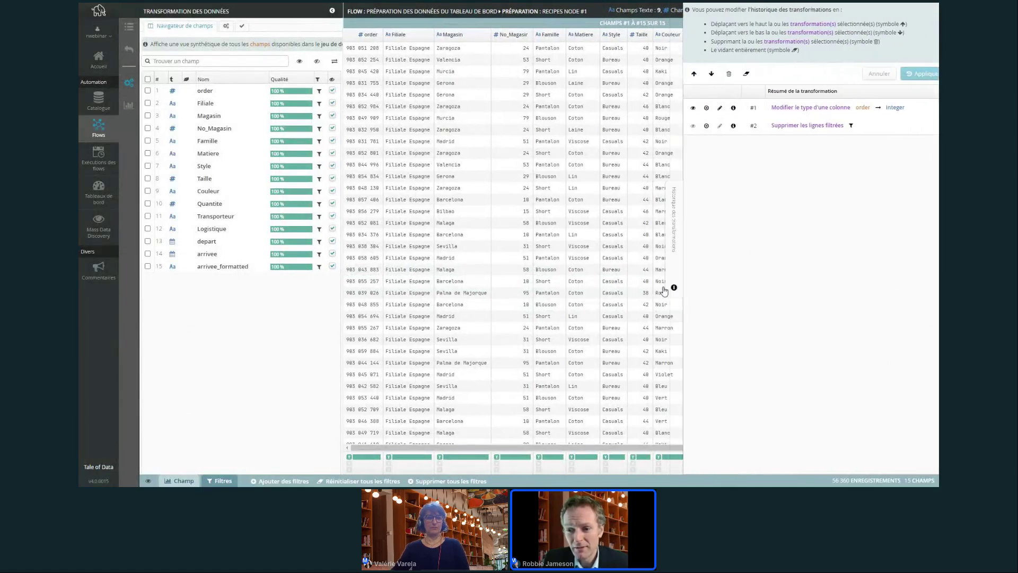
click(665, 289)
Configure a Fingerprint Universel transformation on the Transporteur field to find similar carrier names
click(227, 27)
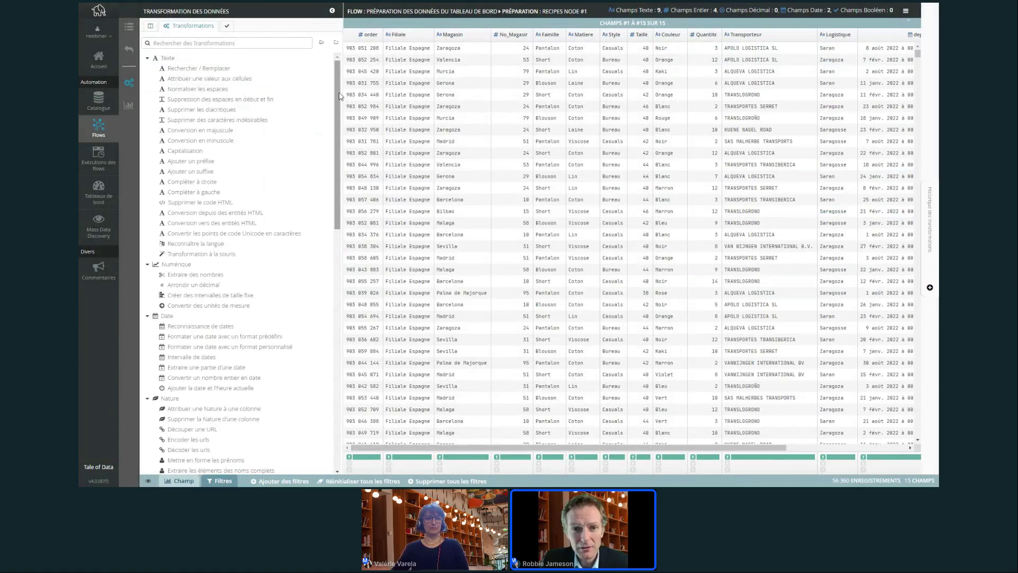
drag(340, 95, 328, 312)
click(438, 306)
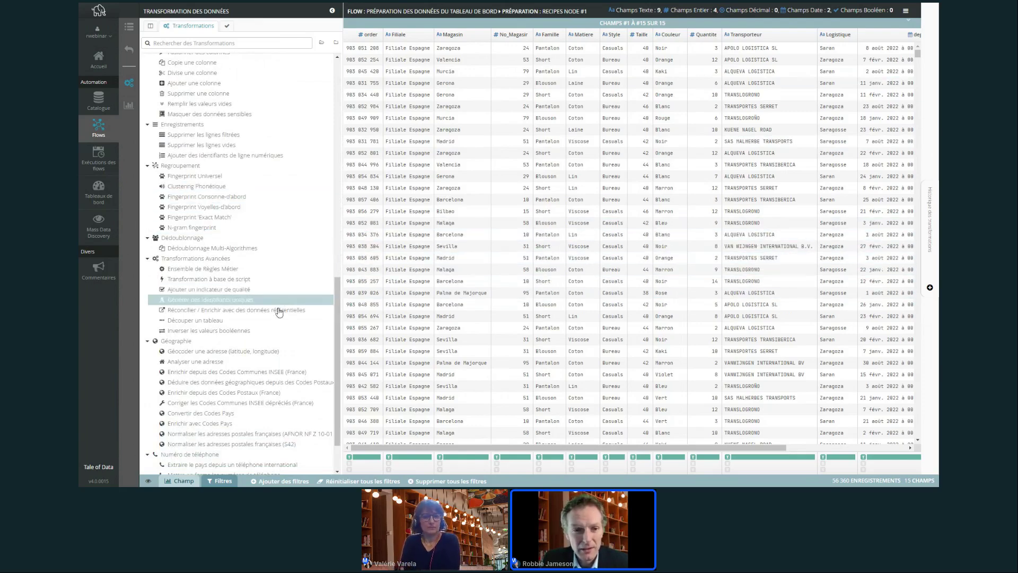
click(213, 178)
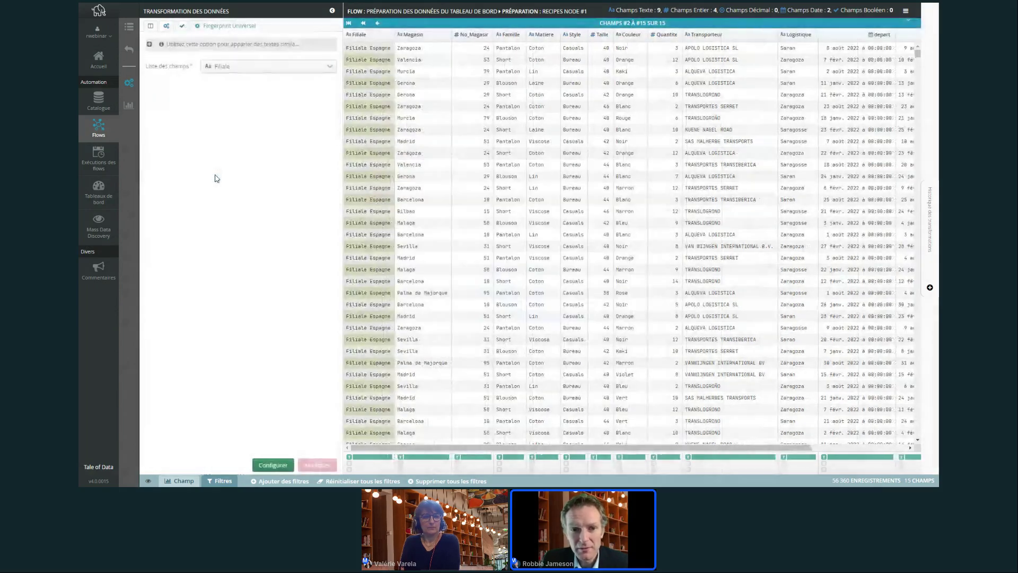
click(295, 69)
click(272, 140)
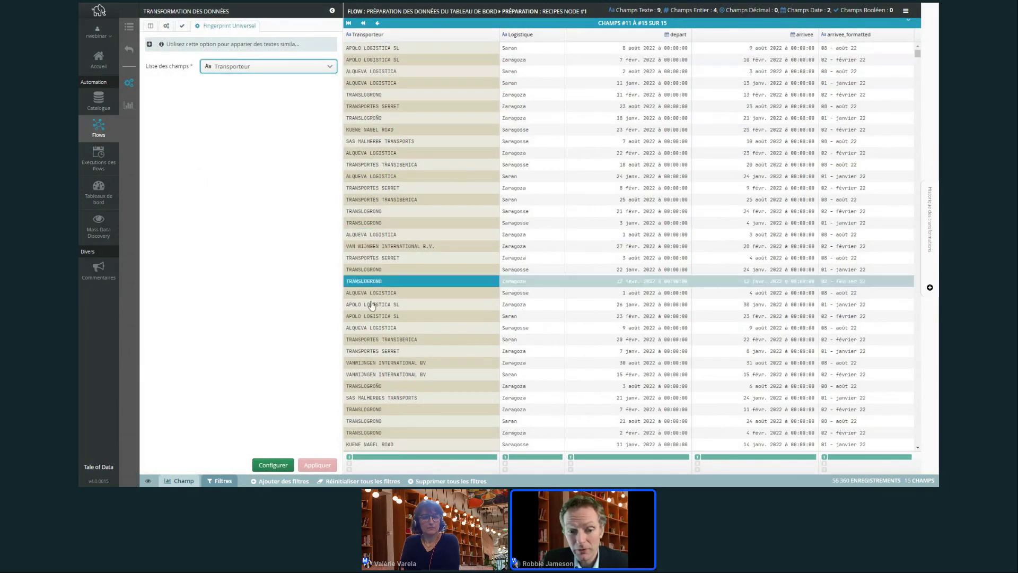
click(280, 465)
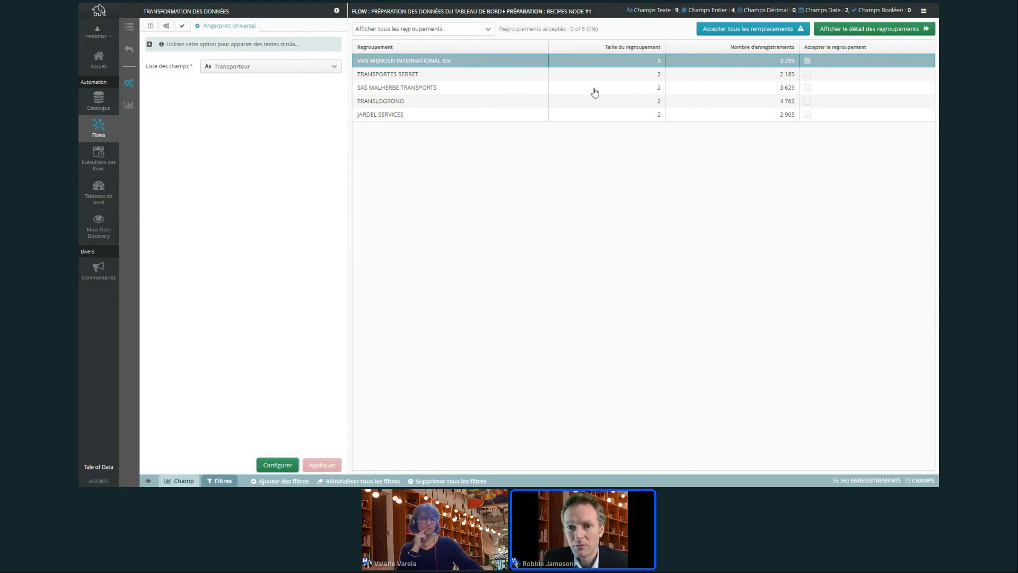
Examine the proposed carrier groupings with their group sizes and record counts
click(477, 78)
click(482, 90)
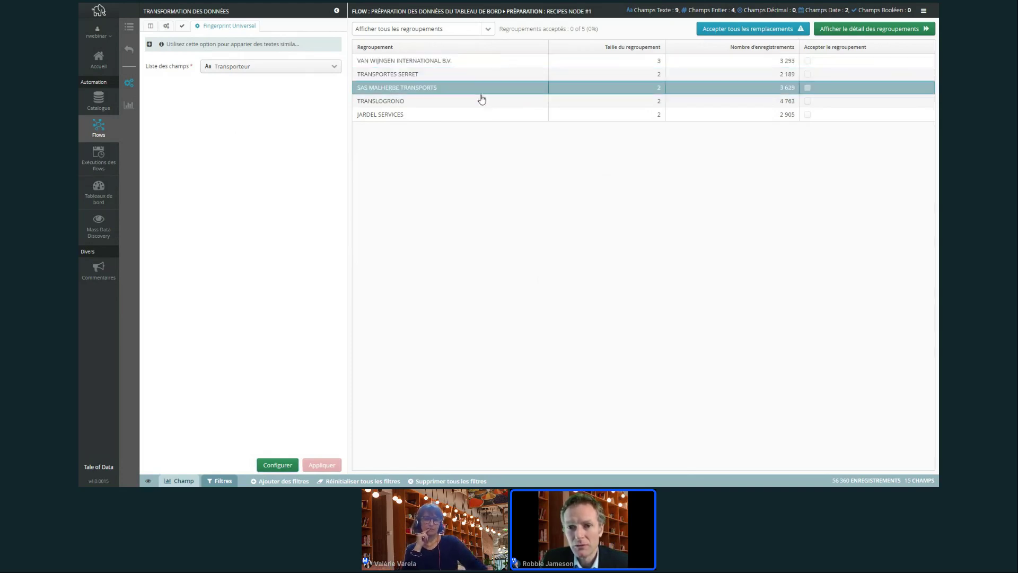
click(481, 101)
click(482, 115)
click(483, 63)
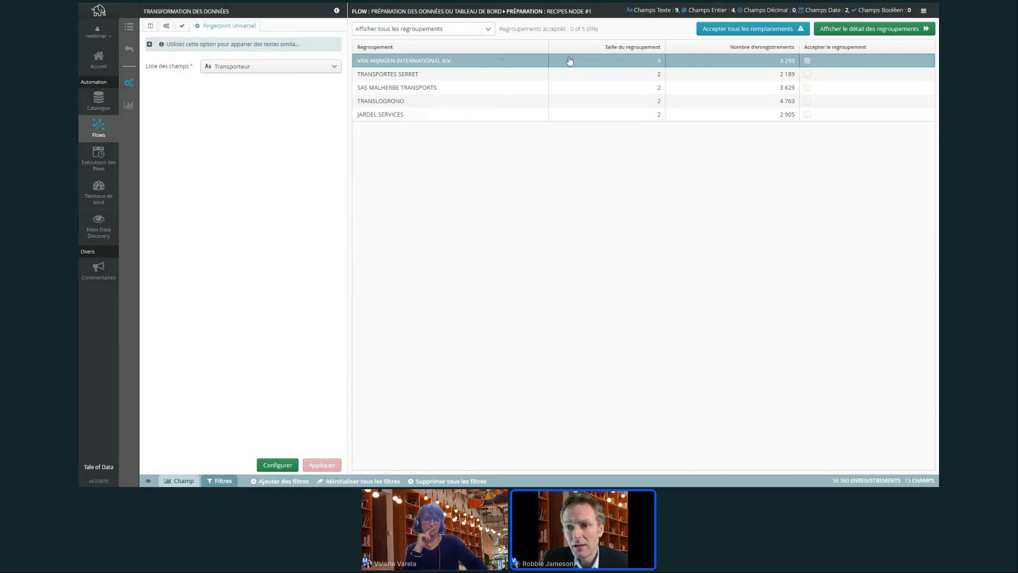
click(478, 91)
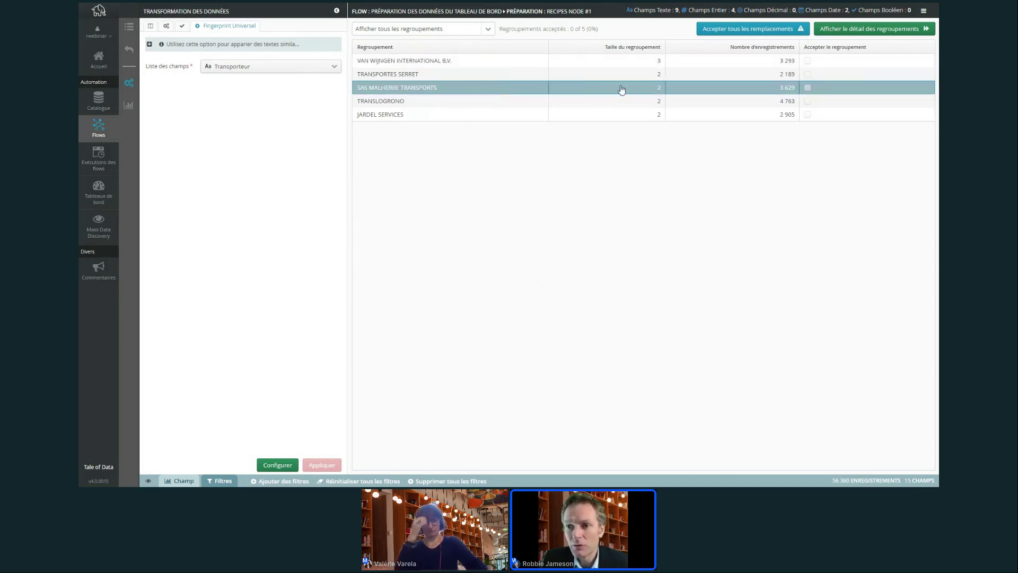
click(627, 63)
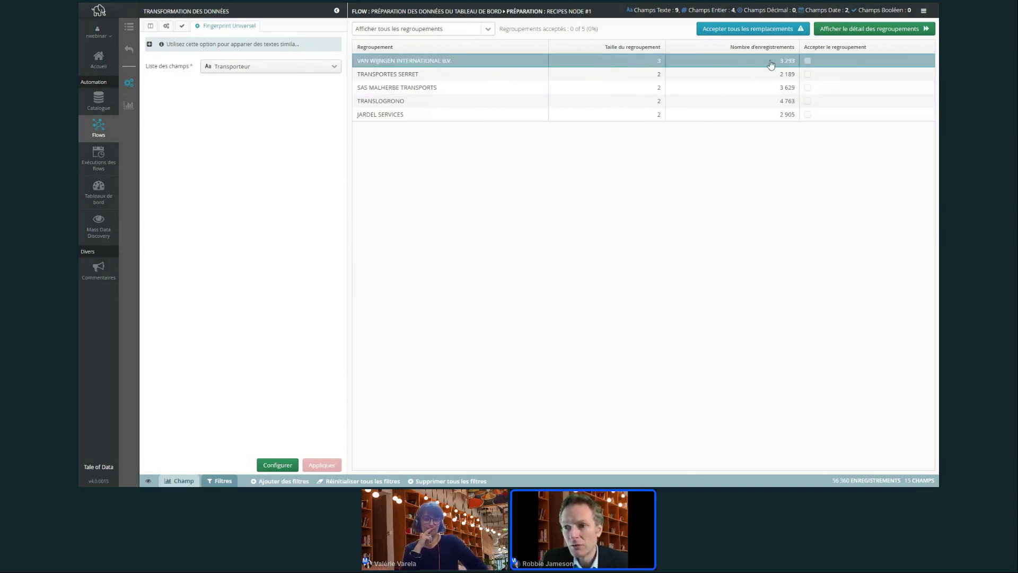
Open the grouping details and examine the records behind each spelling of VAN WIJNGEN INTERNATIONAL B.V
click(865, 33)
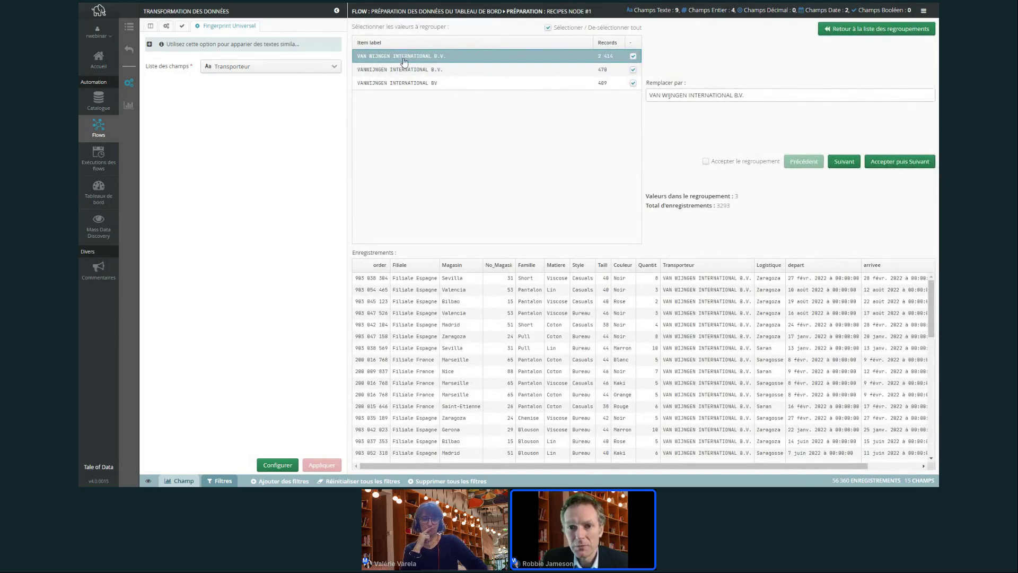
click(417, 87)
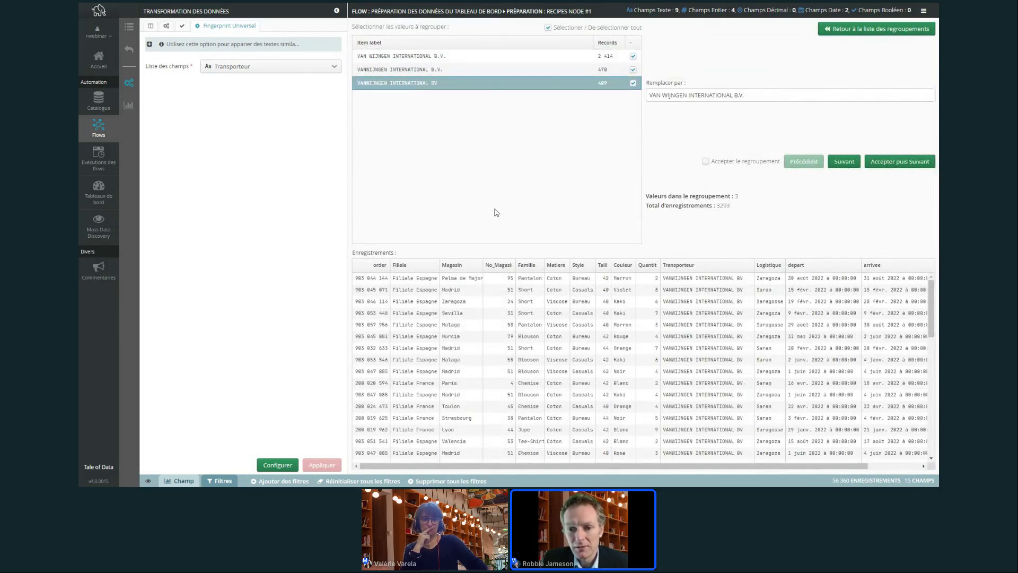
scroll(570, 403, down, 10)
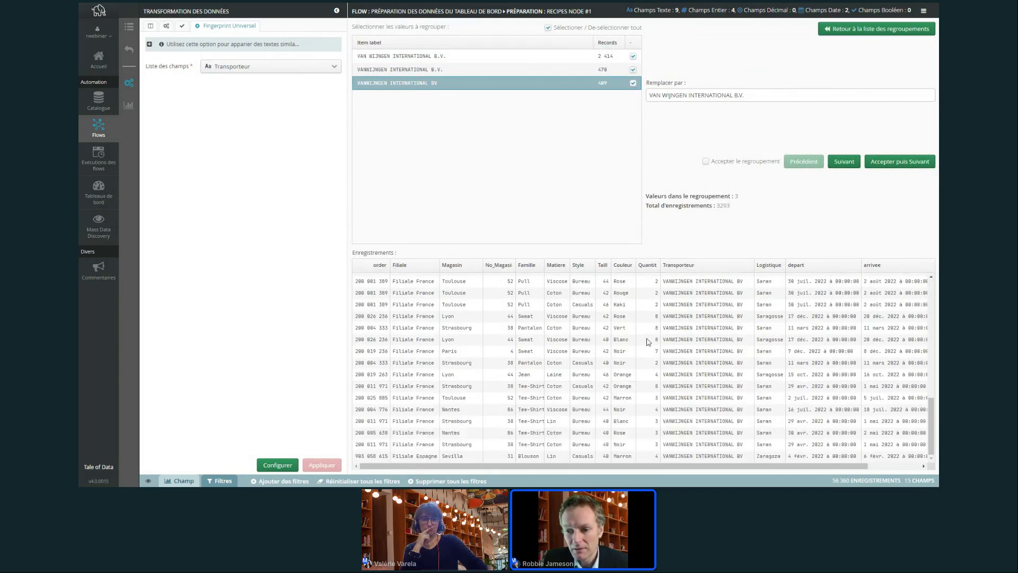
scroll(669, 335, up, 5)
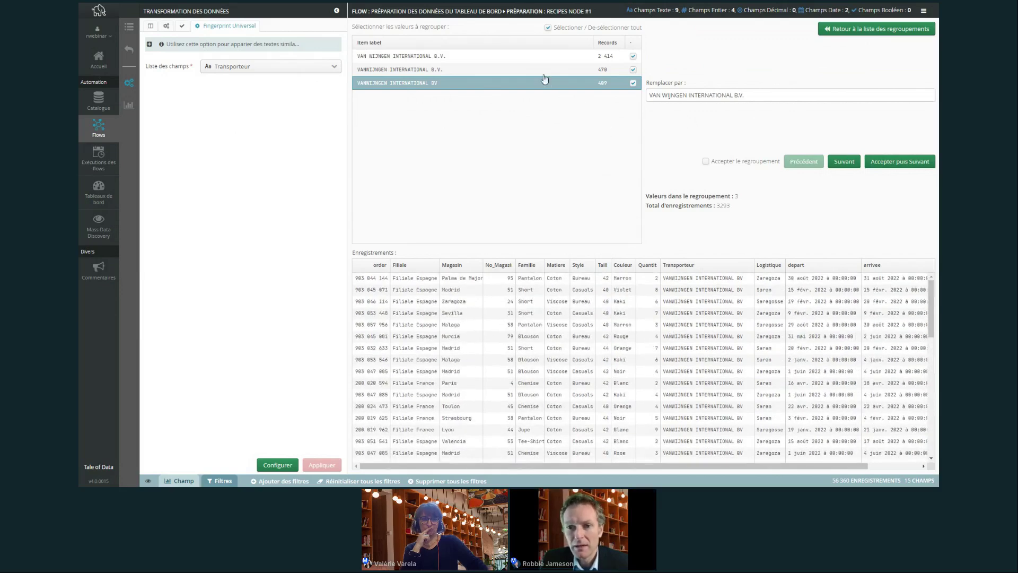
click(543, 73)
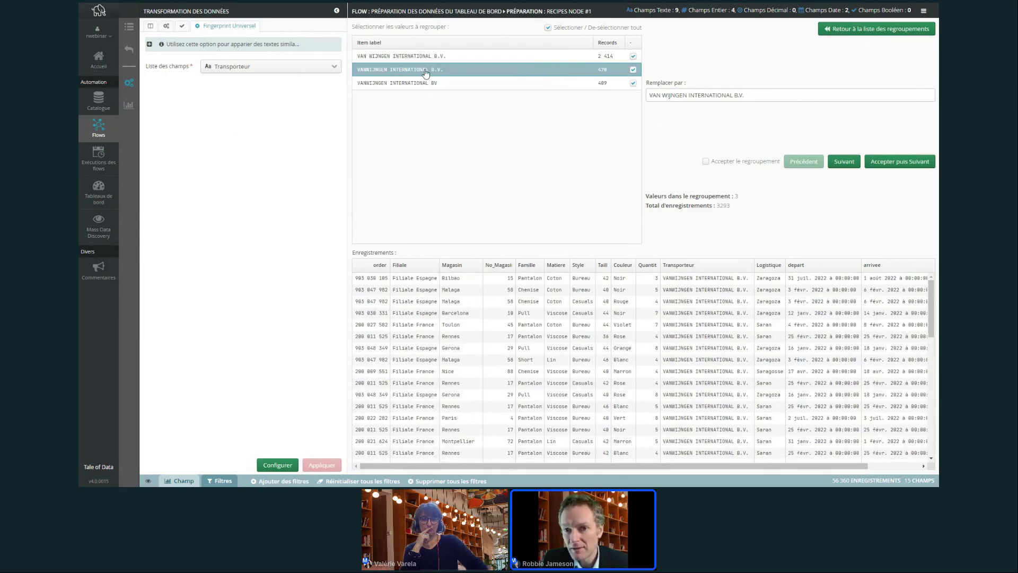
click(473, 57)
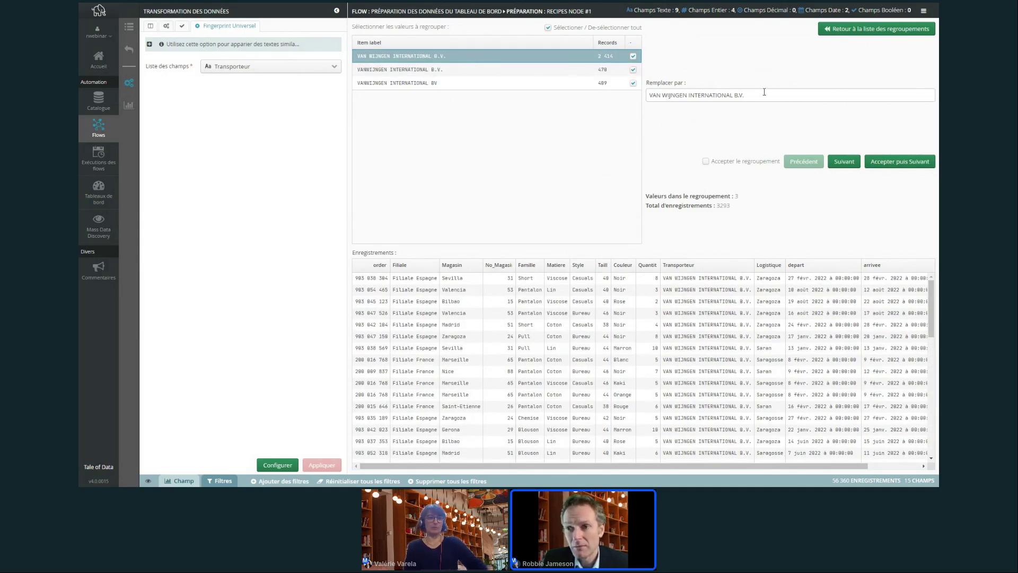
Try appending 2 to the VAN WIJNGEN INTERNATIONAL B.V. replacement value, and try excluding the second spelling from the grouping
click(688, 98)
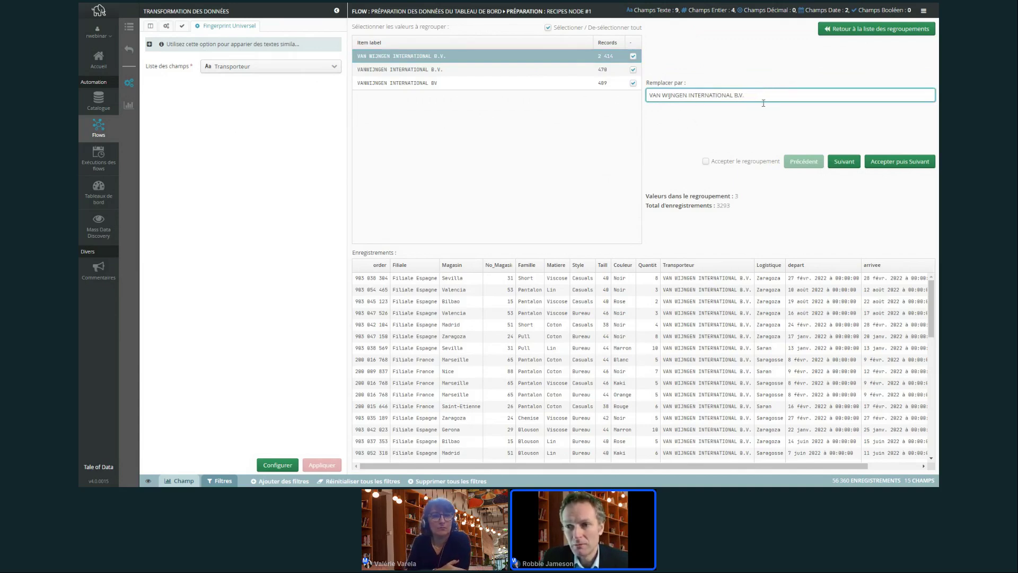
text(2)
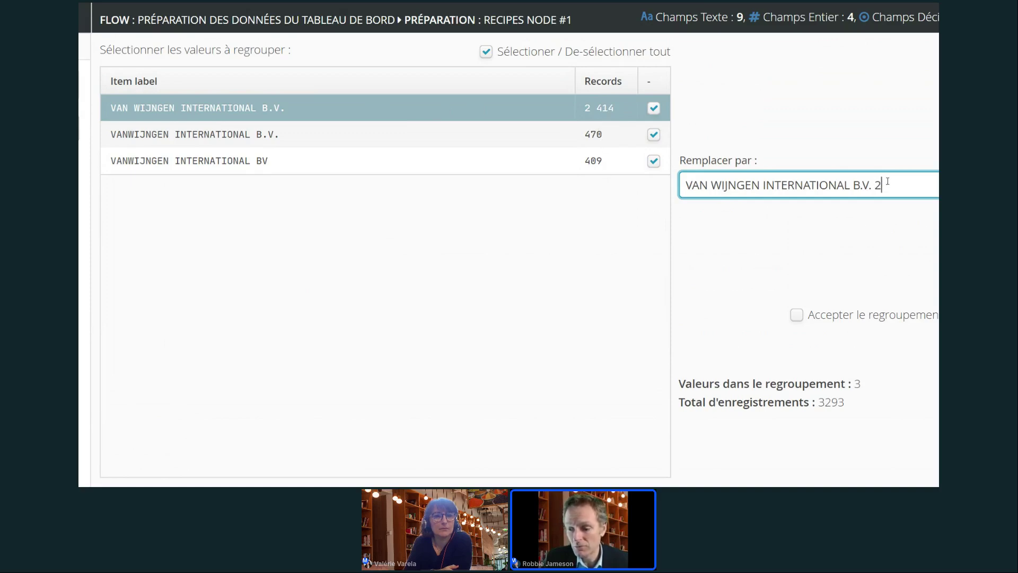
scroll(887, 181, right, 5)
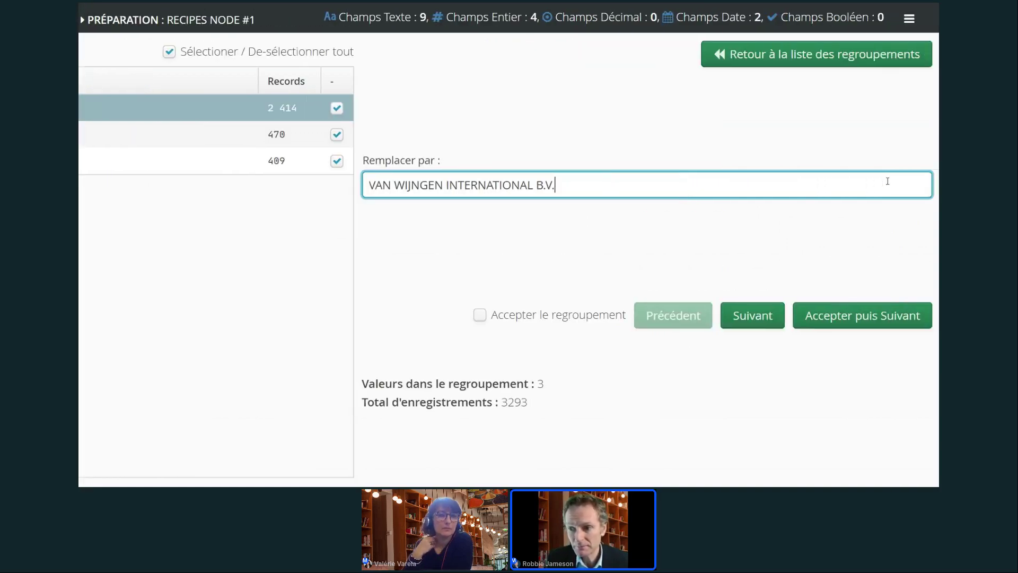
click(337, 135)
click(337, 136)
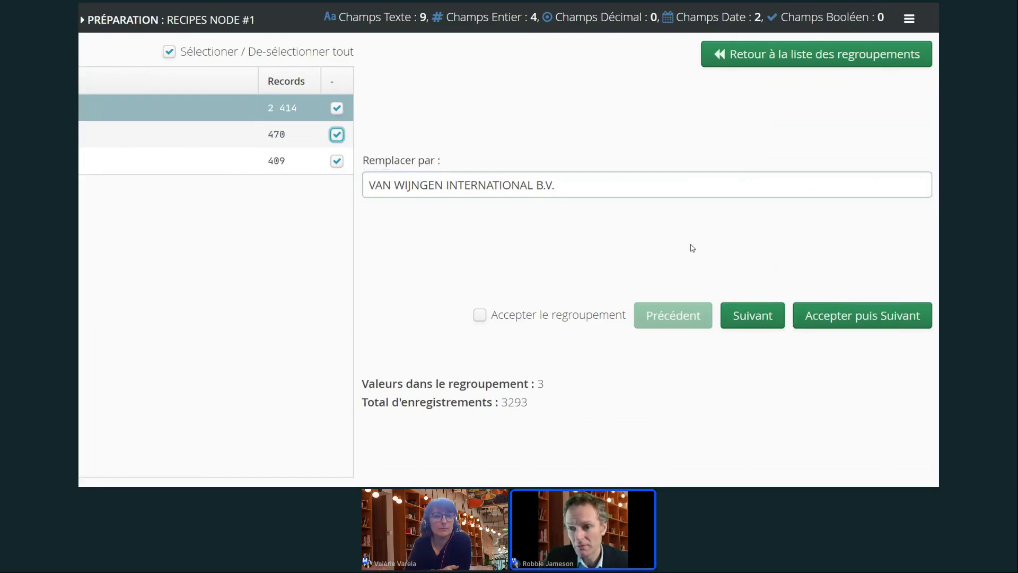
click(596, 184)
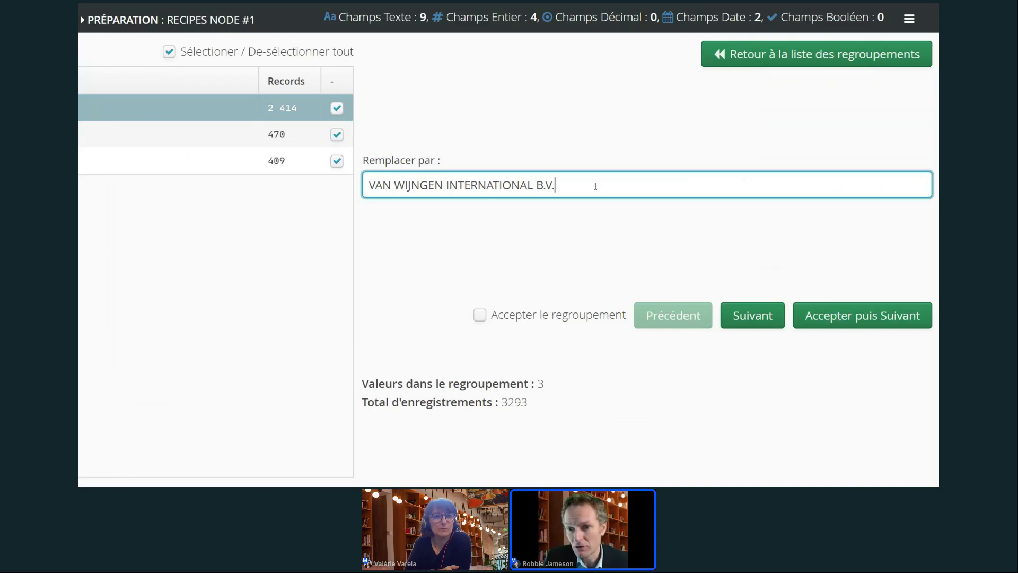
Accept the VAN WIJNGEN, TRANSPORTES SERRET, SAS MALHERBE, TRANSLOGRONO and JARDEL SERVICES groupings with their suggested replacements, and apply the transformation
click(868, 322)
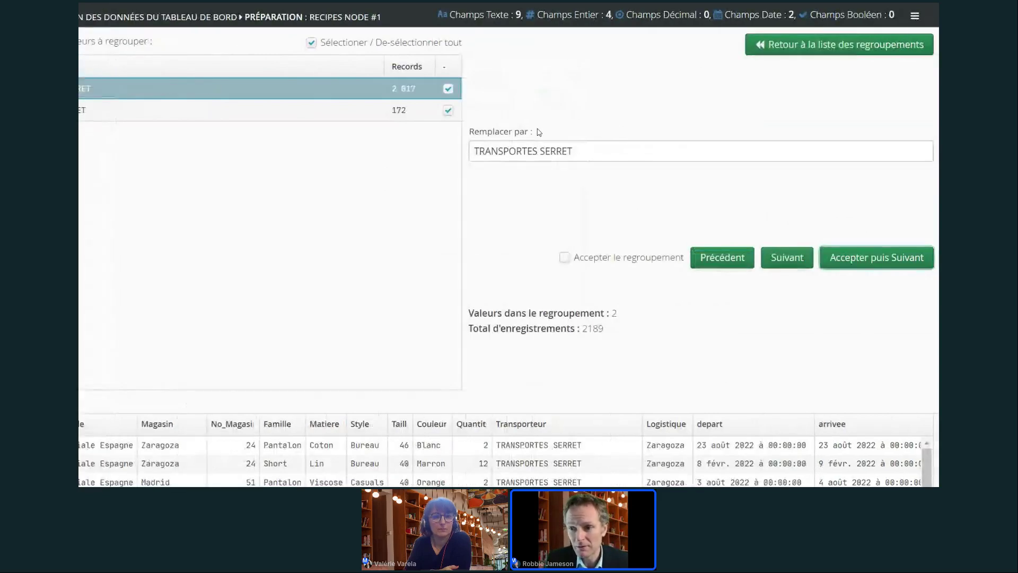
click(887, 269)
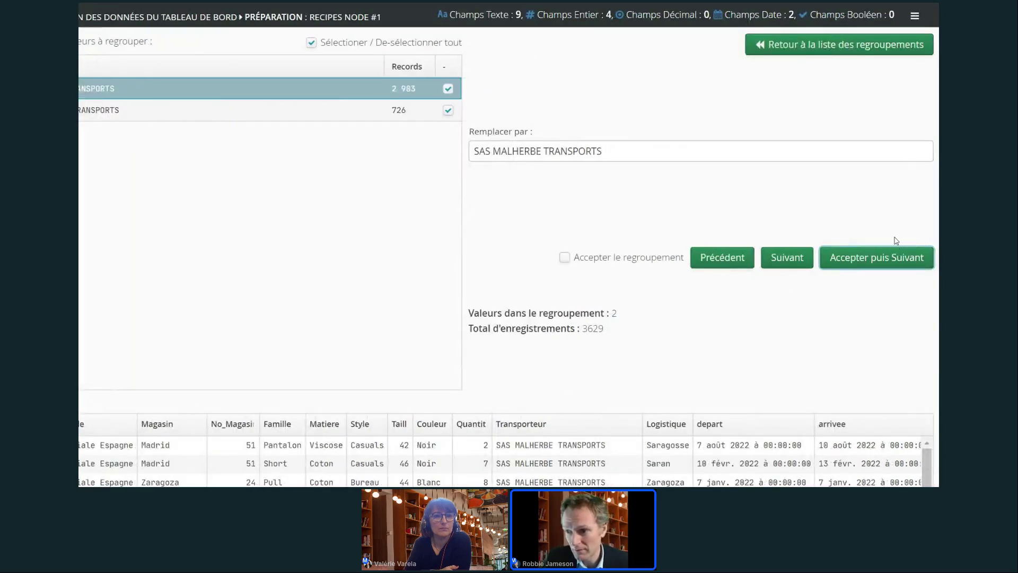
click(895, 264)
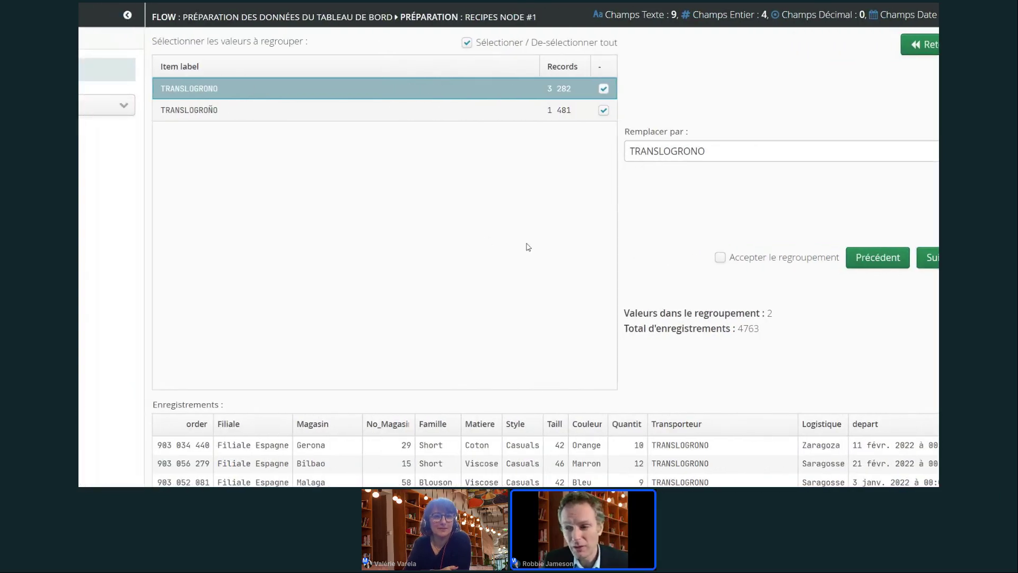
click(873, 259)
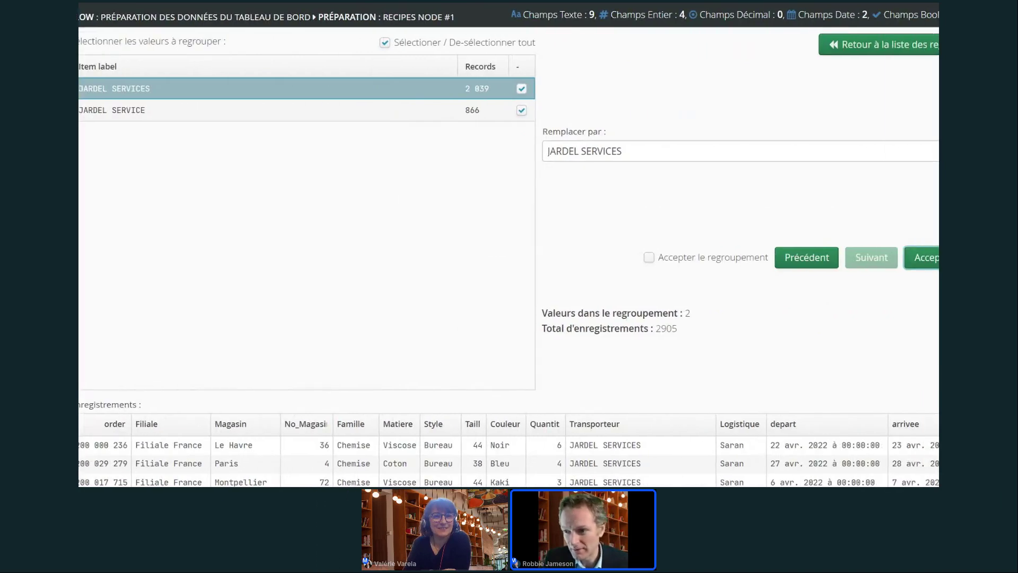
click(926, 258)
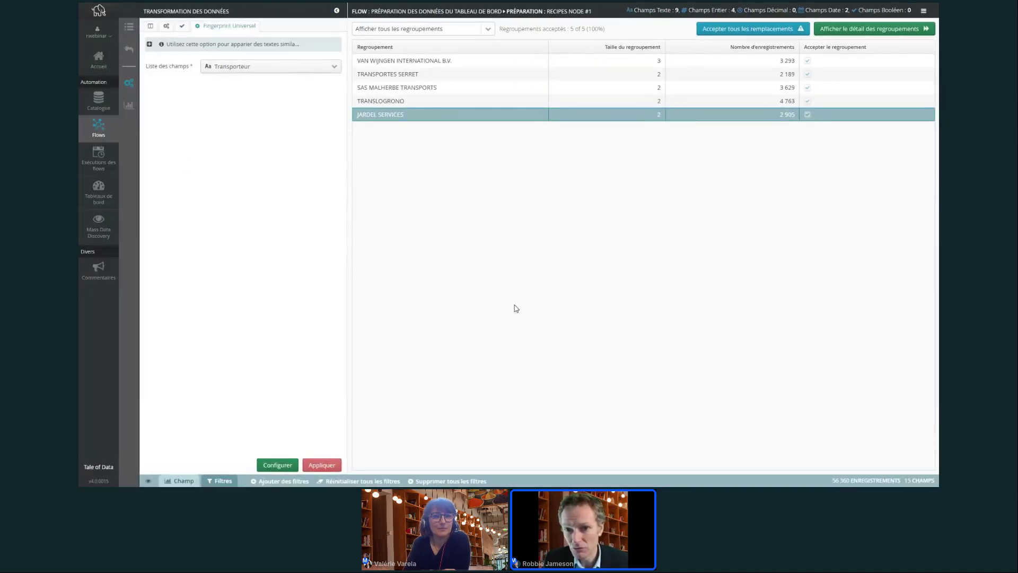
click(322, 465)
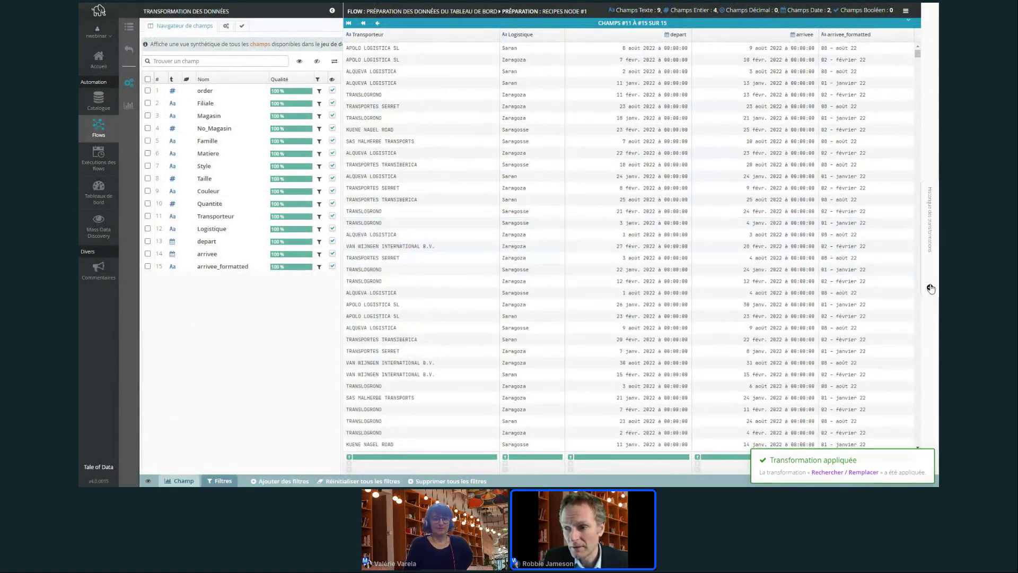
Open the transformation history and examine the carrier name replacements recorded in the details of transformation #3
click(930, 287)
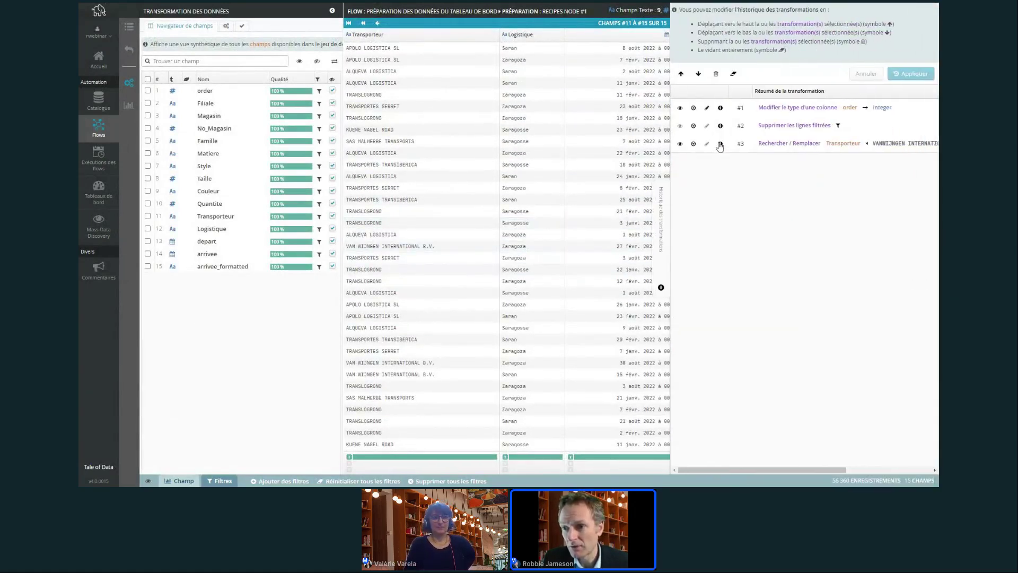
click(720, 144)
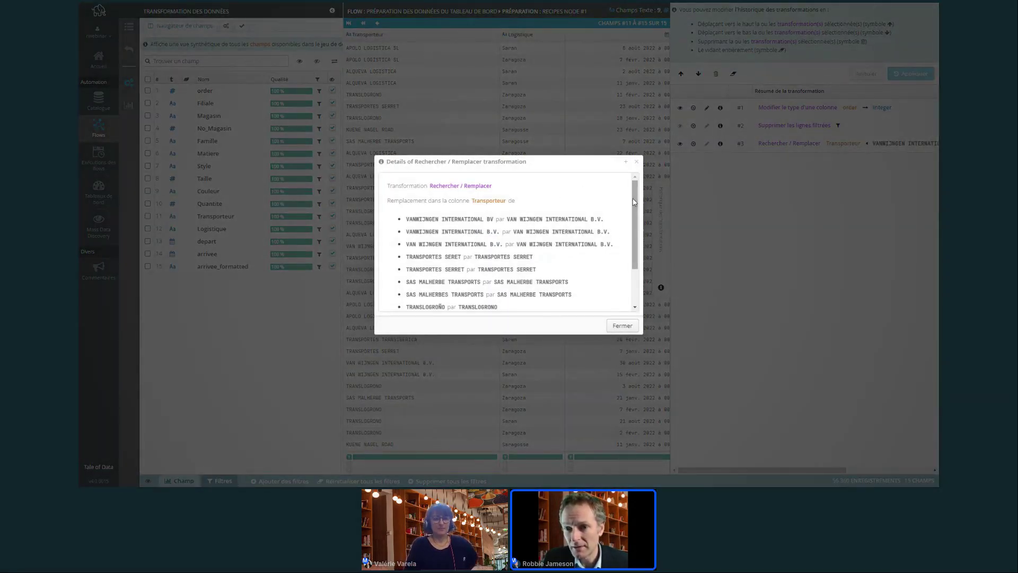
mouse_move(635, 202)
mouse_down()
mouse_move(645, 264)
mouse_move(642, 219)
mouse_up()
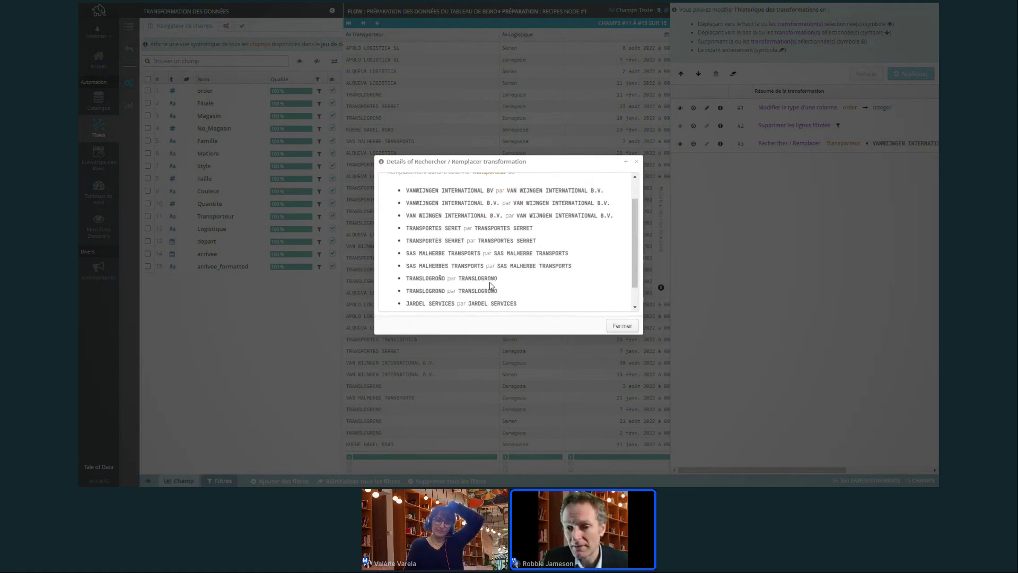
click(622, 327)
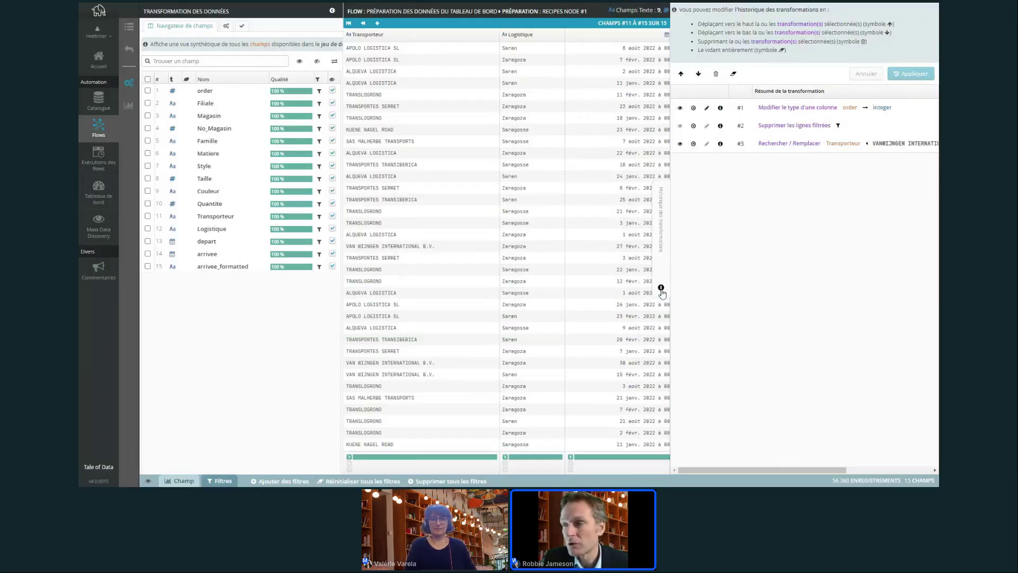
click(661, 288)
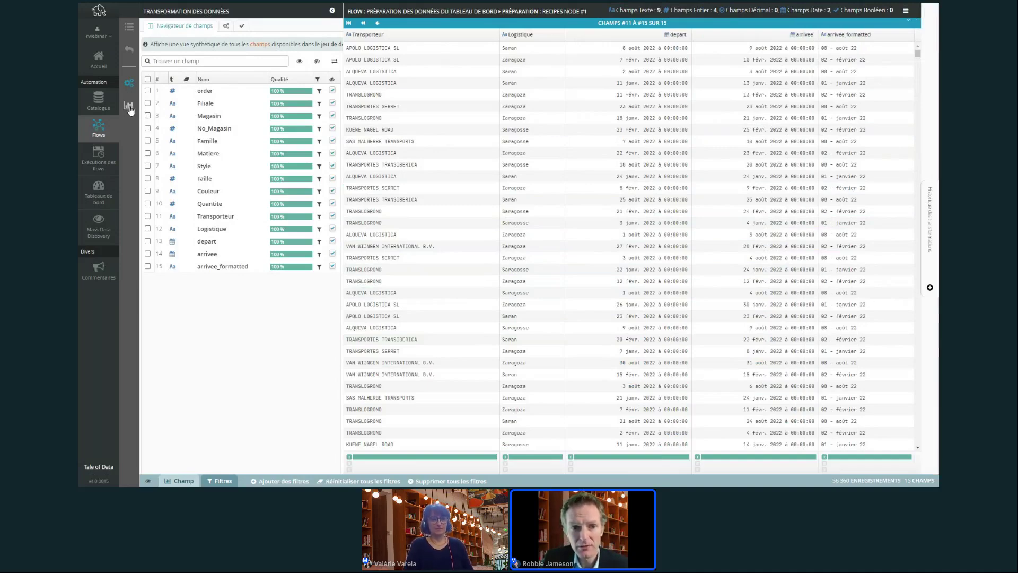
Chart the record count per carrier as a histogram, with Transporteur as category and #Nombre# as measure, and examine the remaining name variants
click(129, 106)
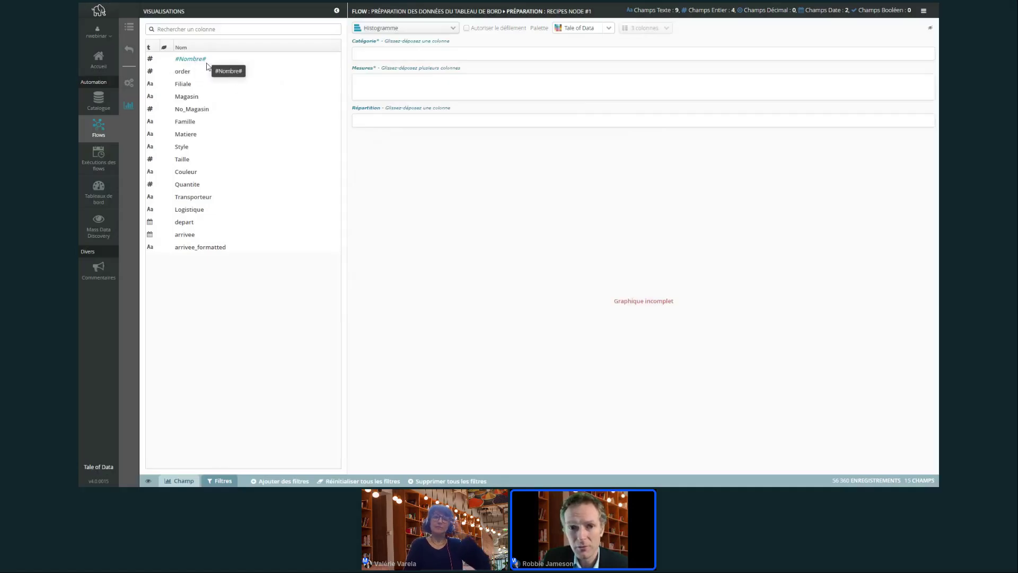
click(191, 62)
drag(192, 62, 403, 84)
drag(193, 197, 393, 54)
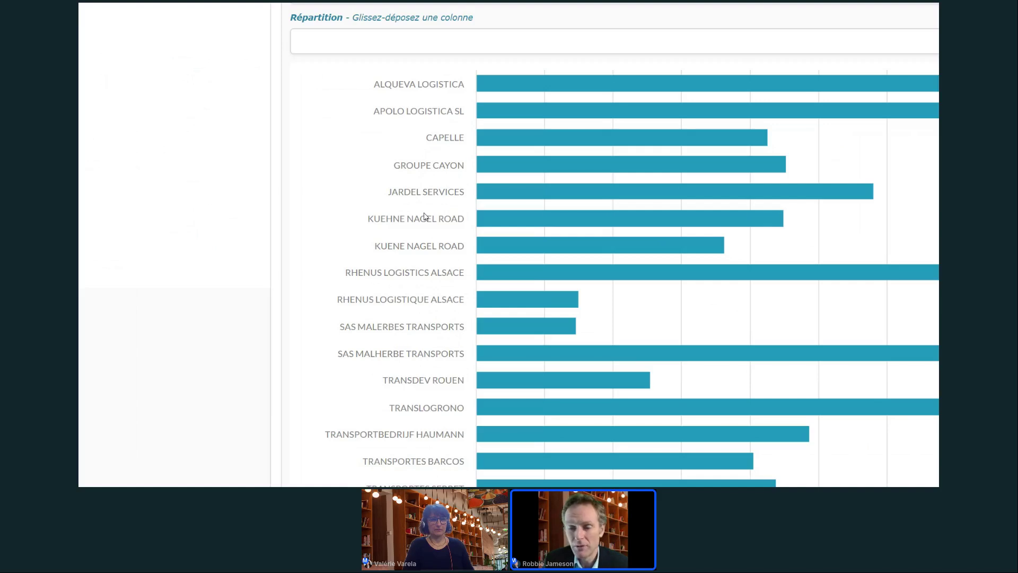
scroll(425, 216, down, 1)
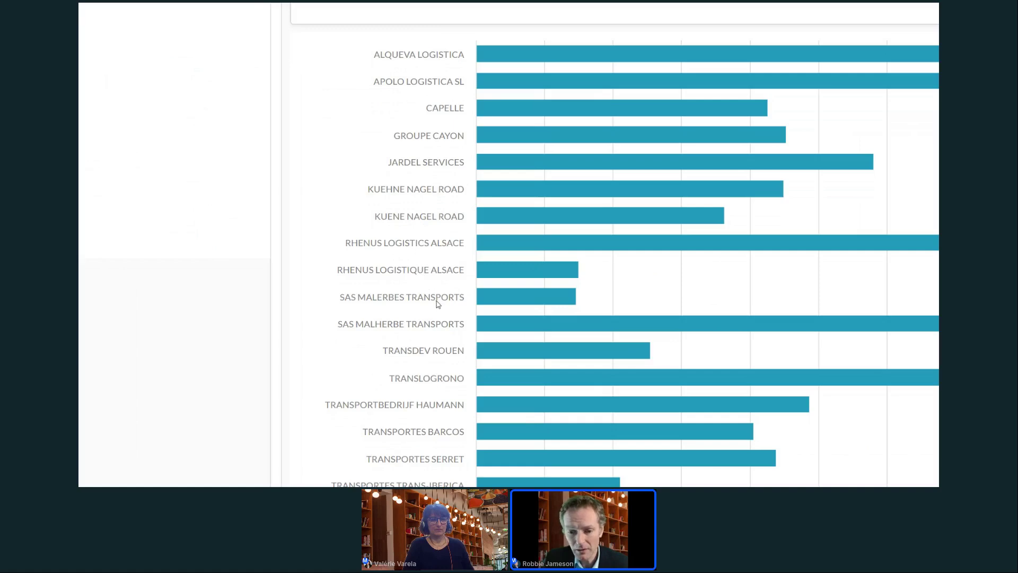
scroll(439, 304, down, 4)
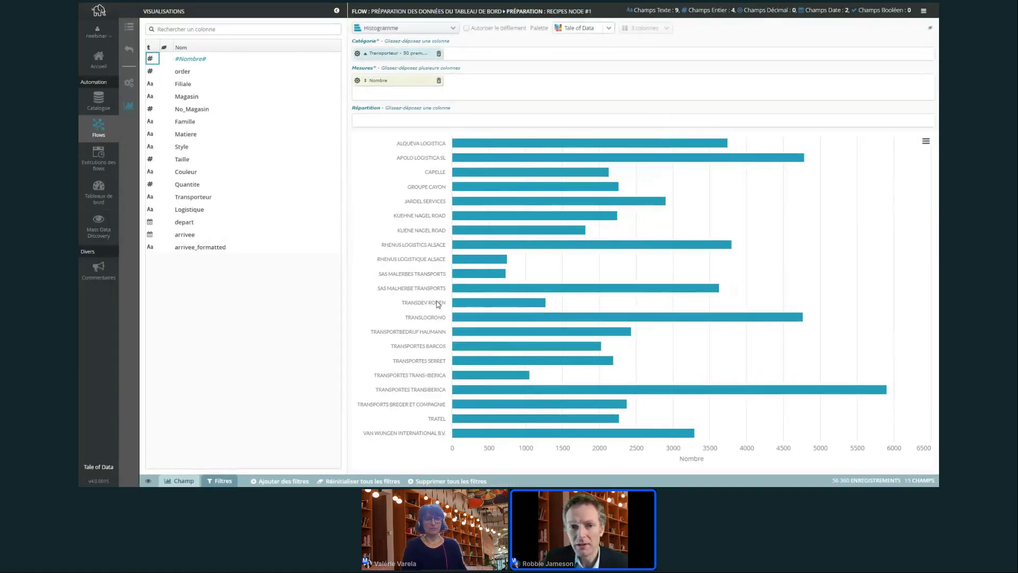
Configure a Clustering Phonétique transformation on the Transporteur field with French as the language and list its proposed groupings
click(129, 83)
click(226, 26)
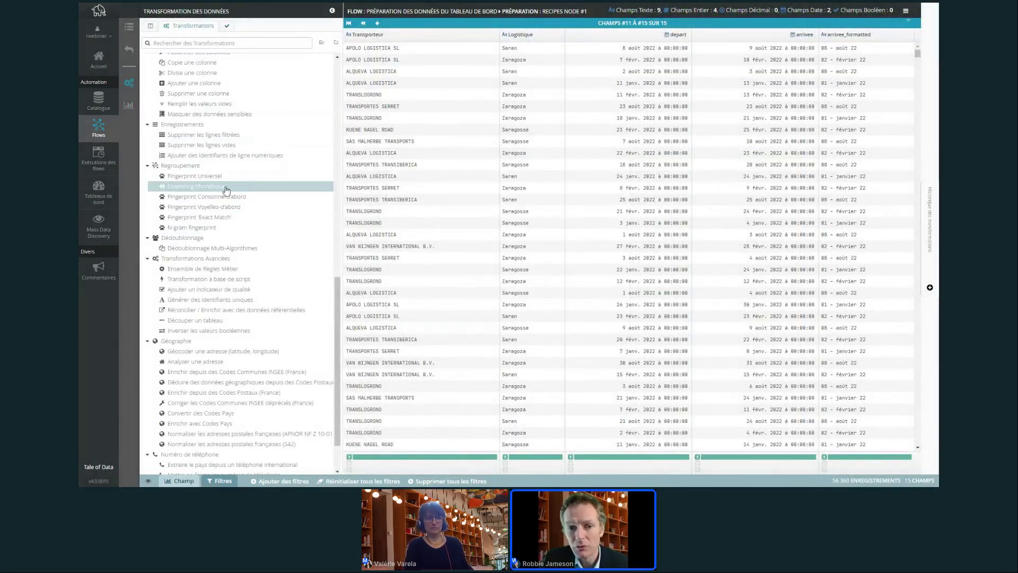
click(222, 187)
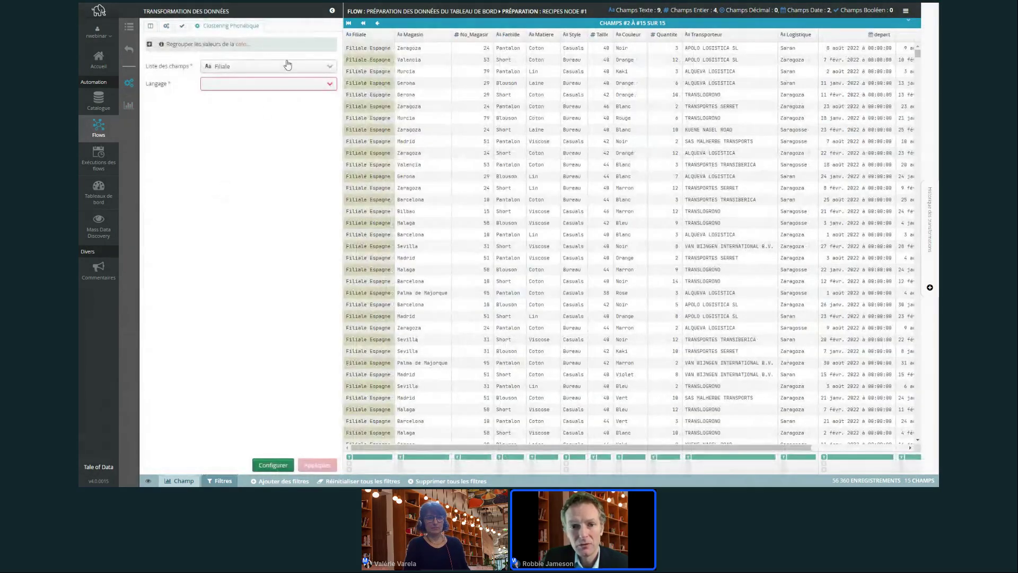
click(326, 68)
click(239, 150)
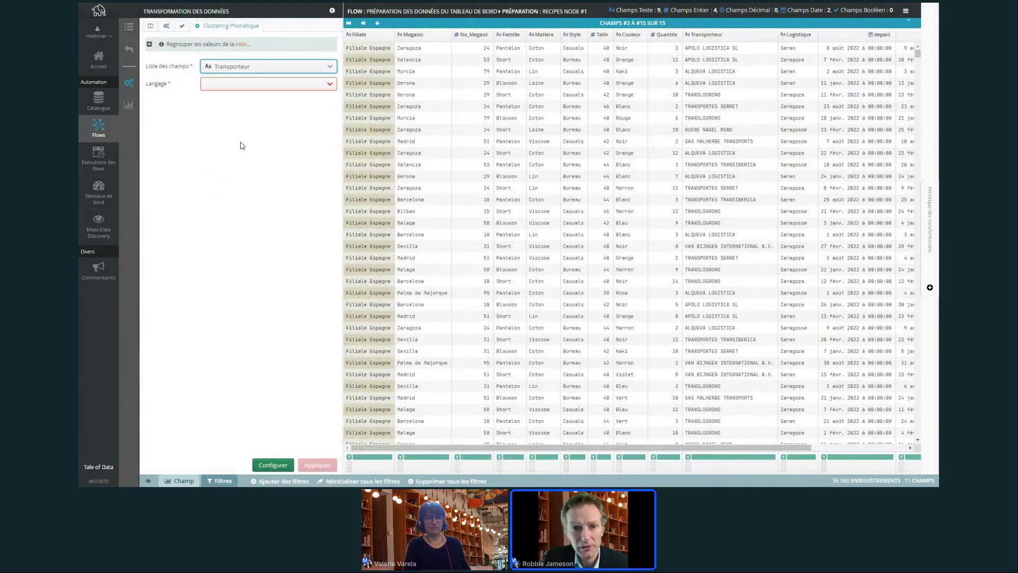
click(290, 86)
click(290, 108)
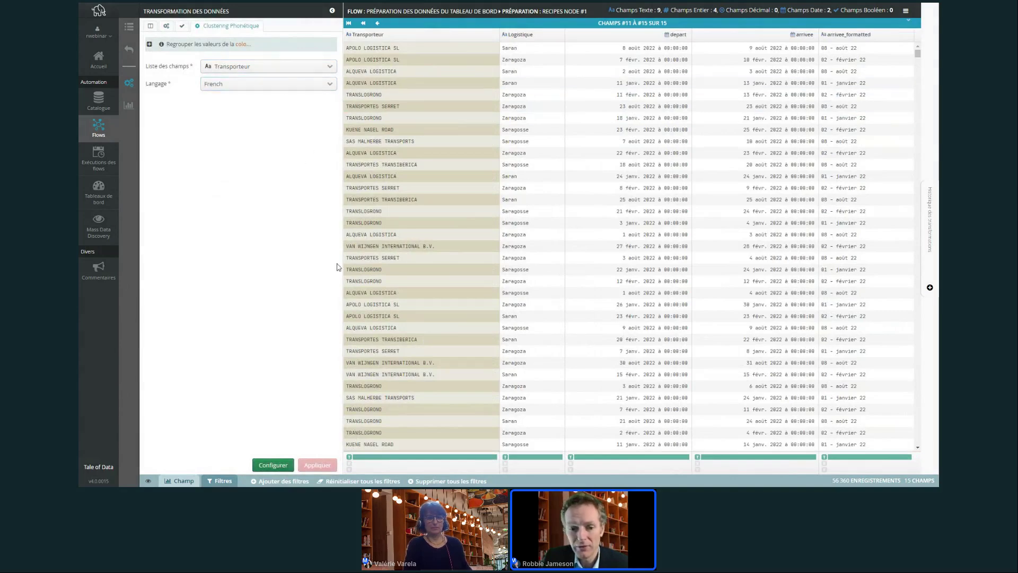
click(280, 465)
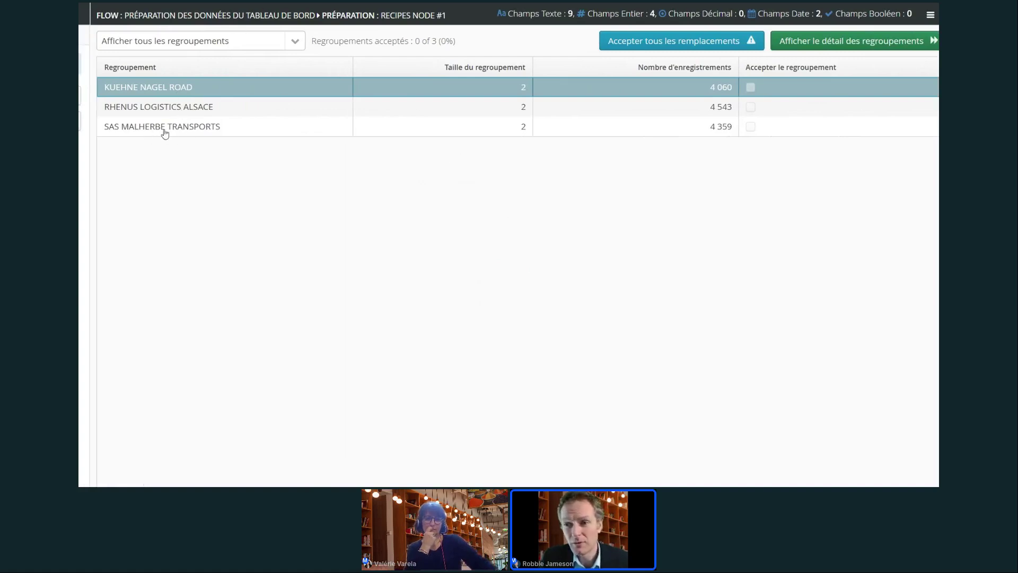
Review and accept the KUEHNE NAGEL ROAD, RHENUS LOGISTICS ALSACE and SAS MALHERBE TRANSPORTS groupings with their suggested replacement values
click(820, 43)
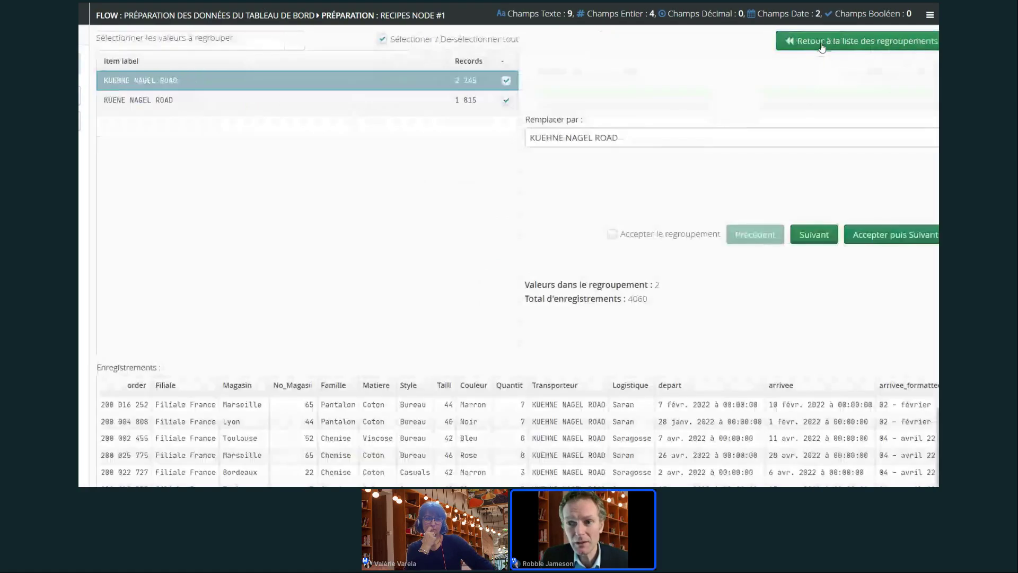
right_click(598, 176)
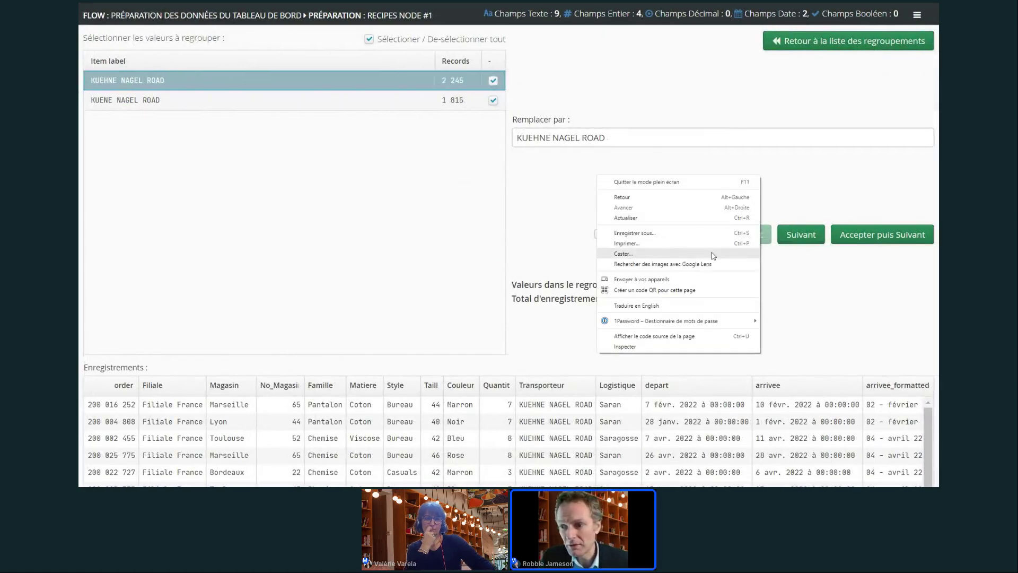
click(876, 175)
click(878, 236)
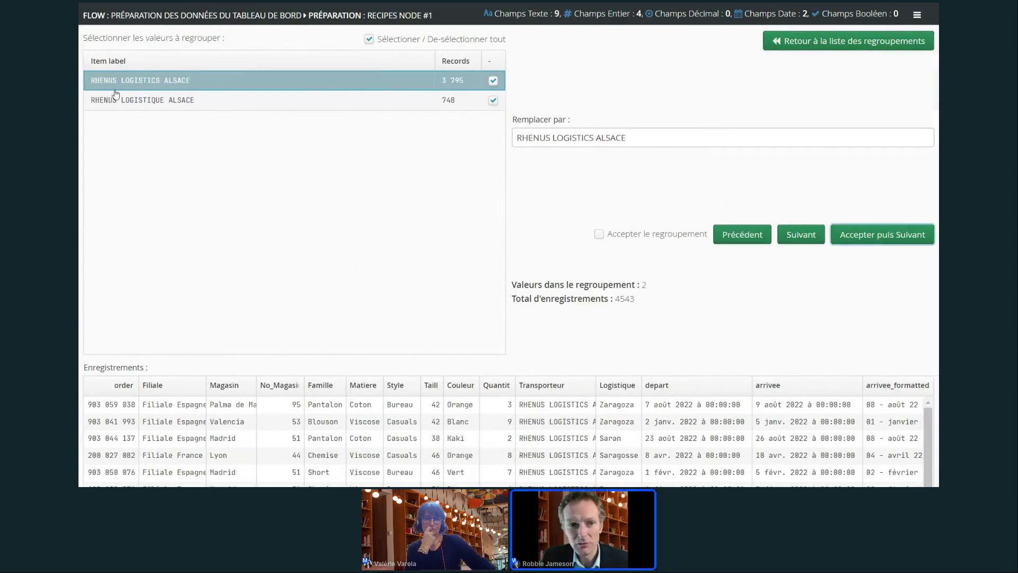
click(145, 97)
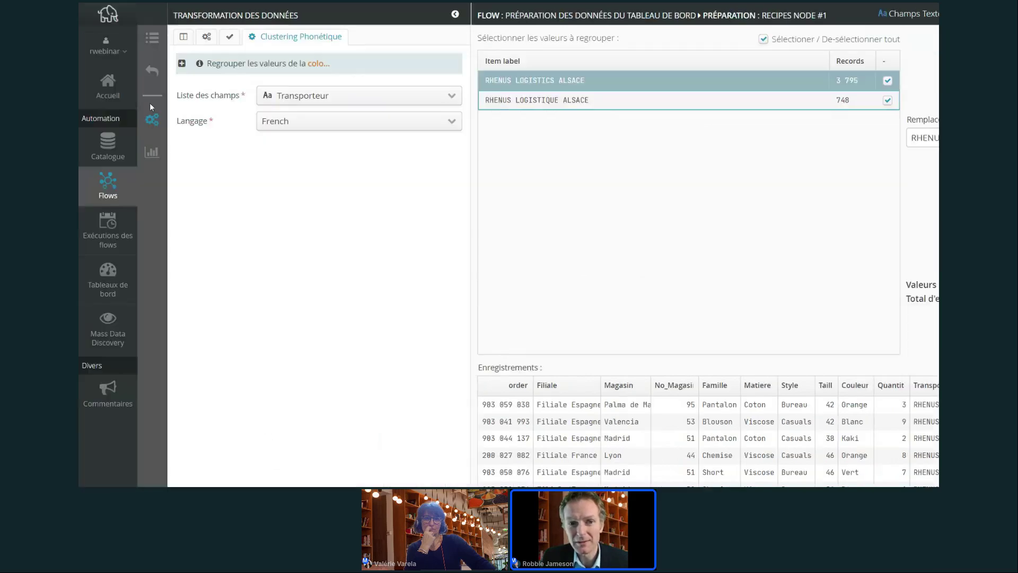
click(659, 130)
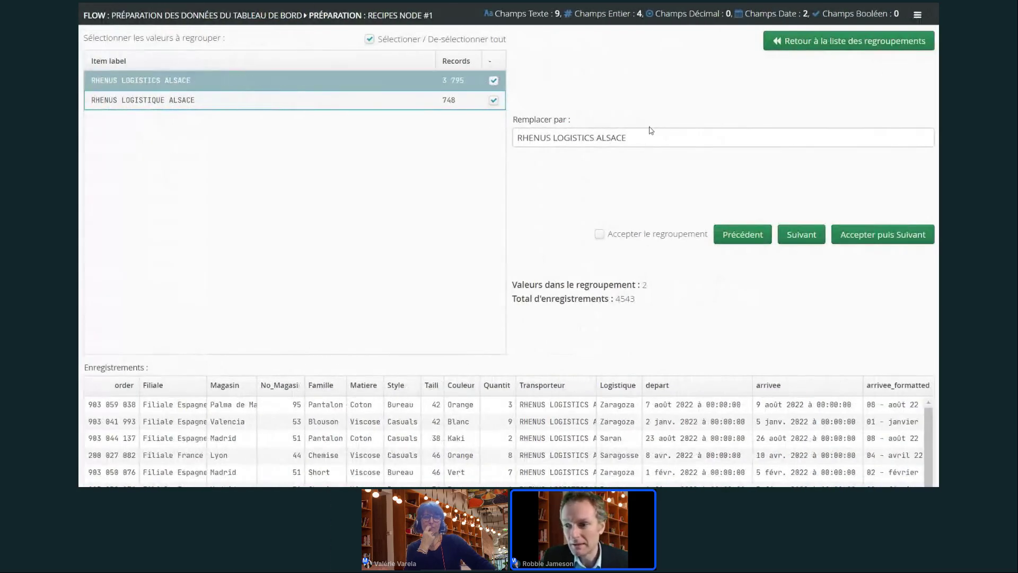
click(833, 240)
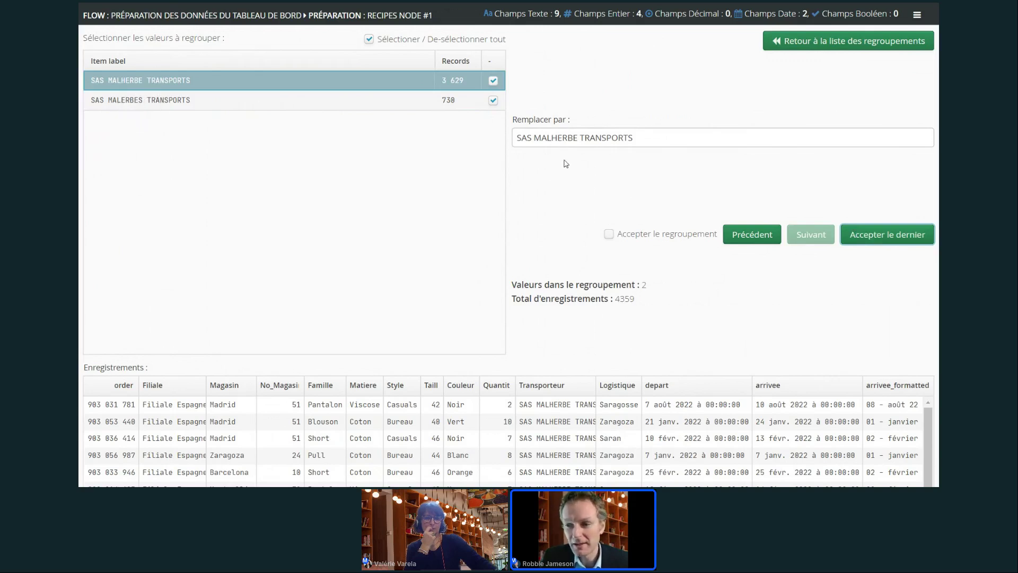
click(879, 235)
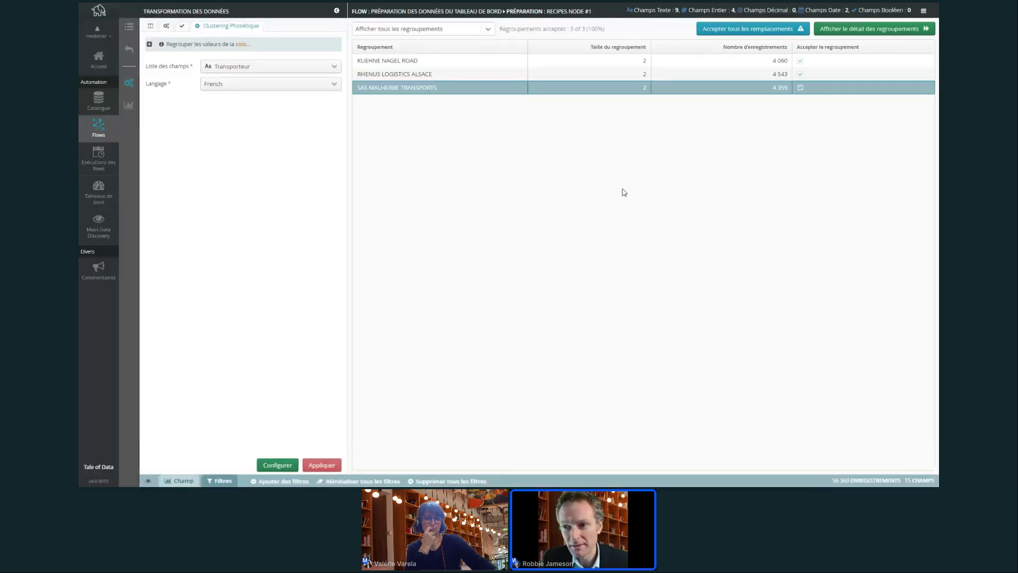
Apply the phonetic clustering replacements and check their entry in the transformation history
click(333, 465)
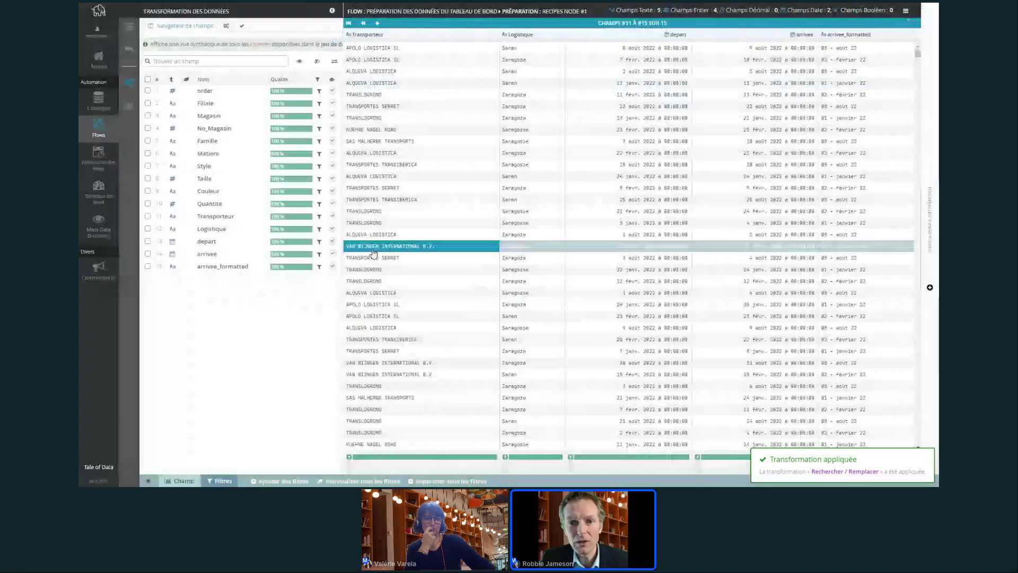
click(930, 287)
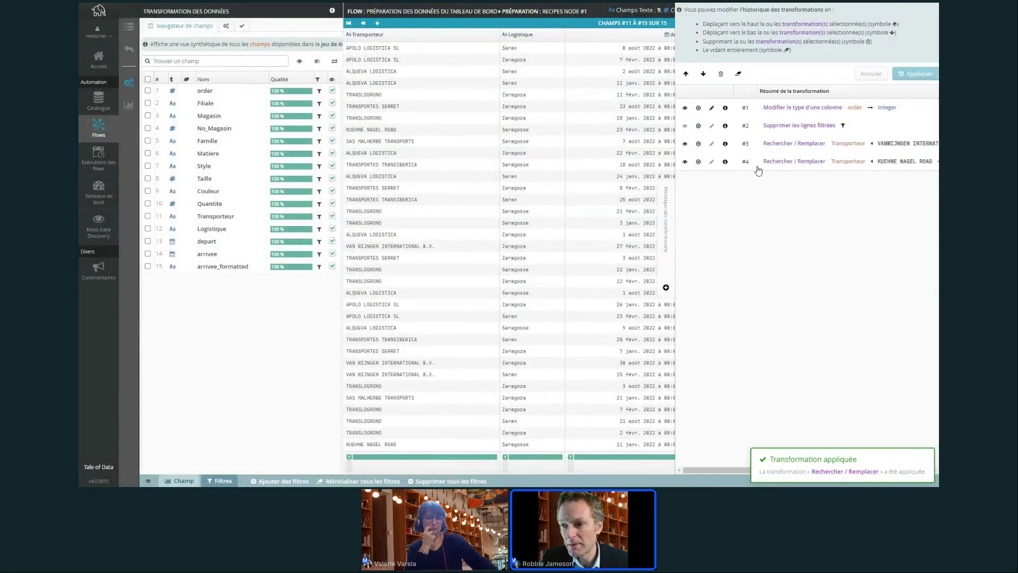
click(661, 289)
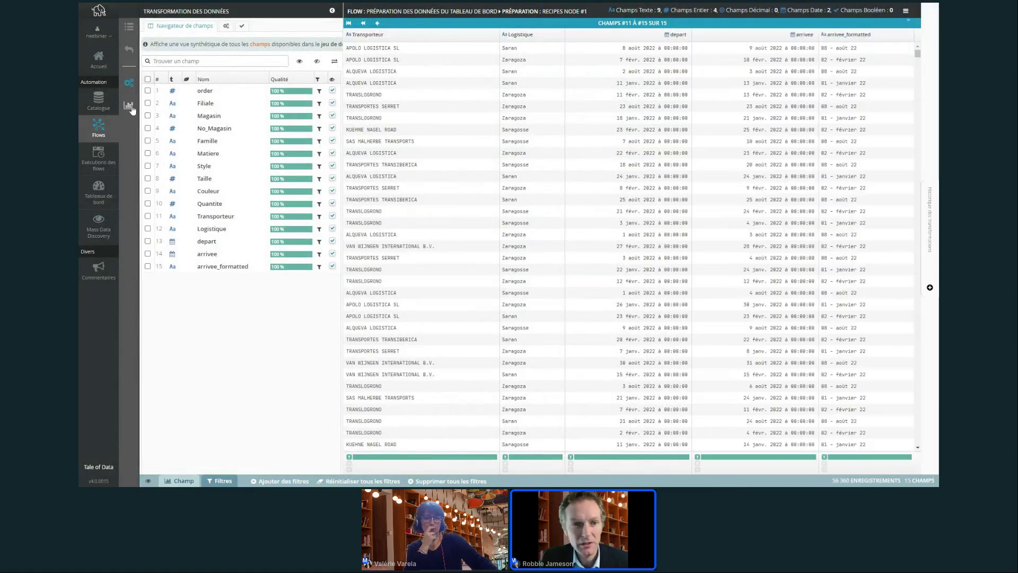
Rebuild the histogram of #Nombre# by Transporteur and examine the carrier names for spellings still duplicated
click(130, 106)
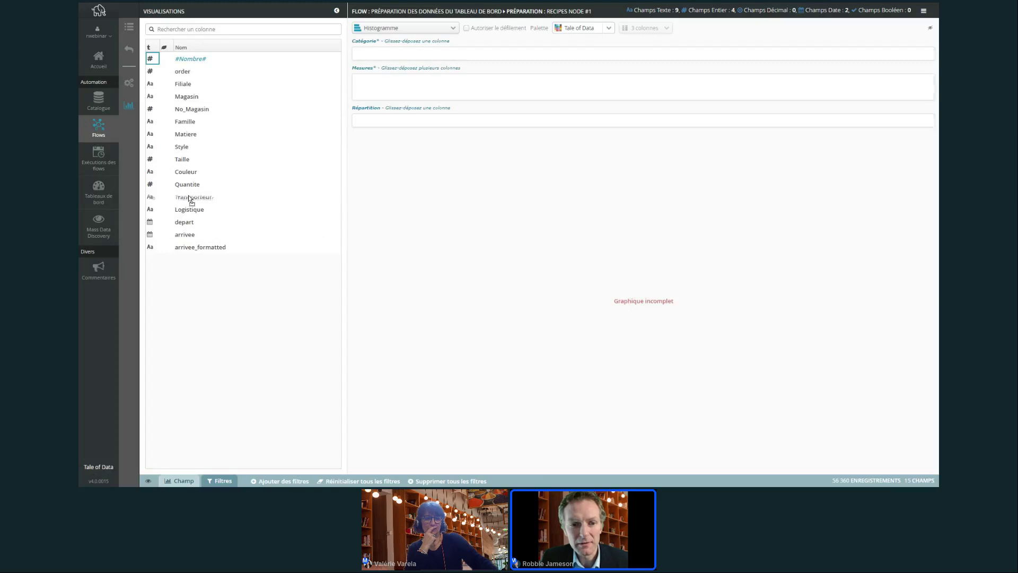
drag(186, 197, 419, 54)
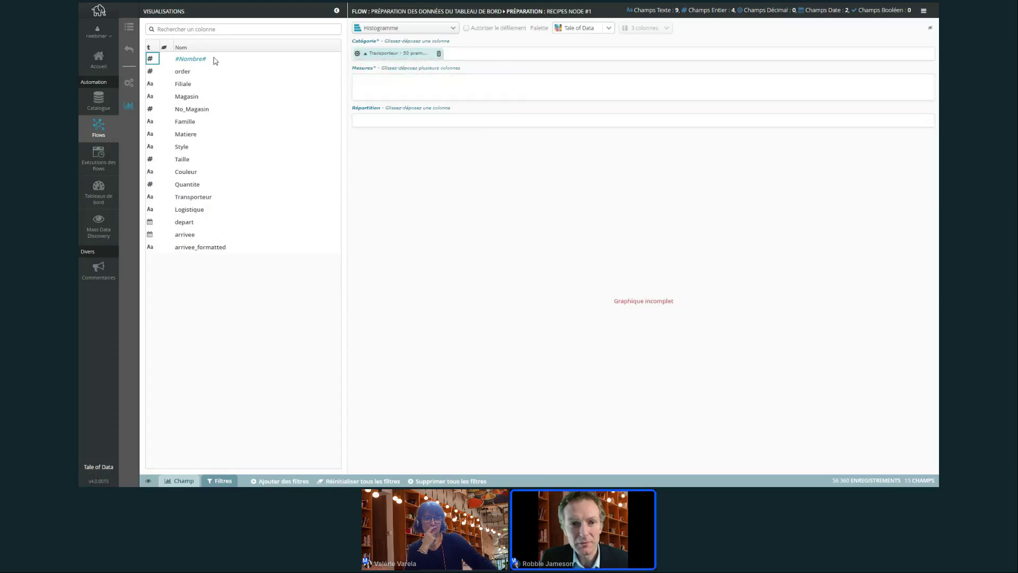
drag(215, 59, 412, 90)
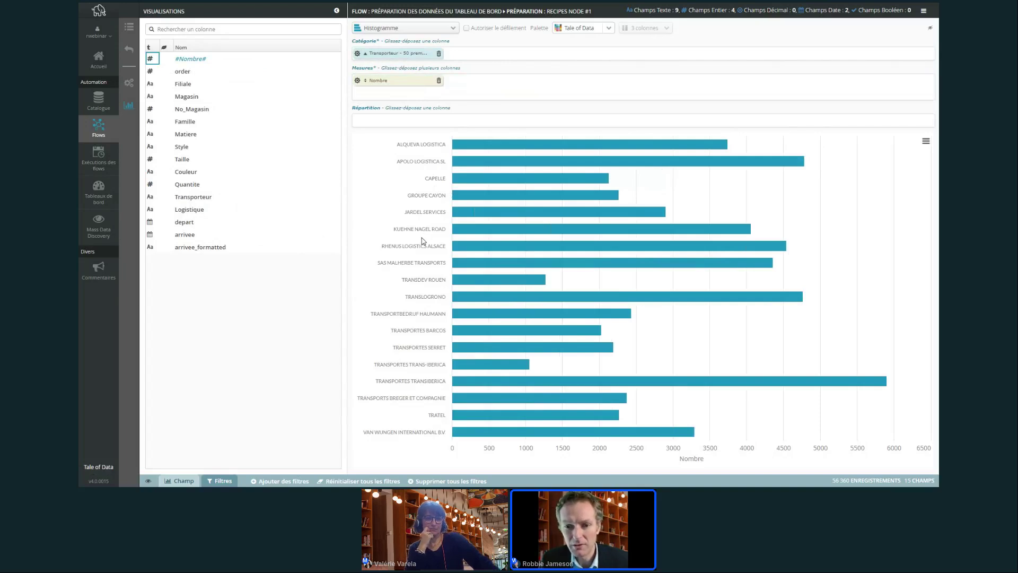
scroll(423, 241, down, 3)
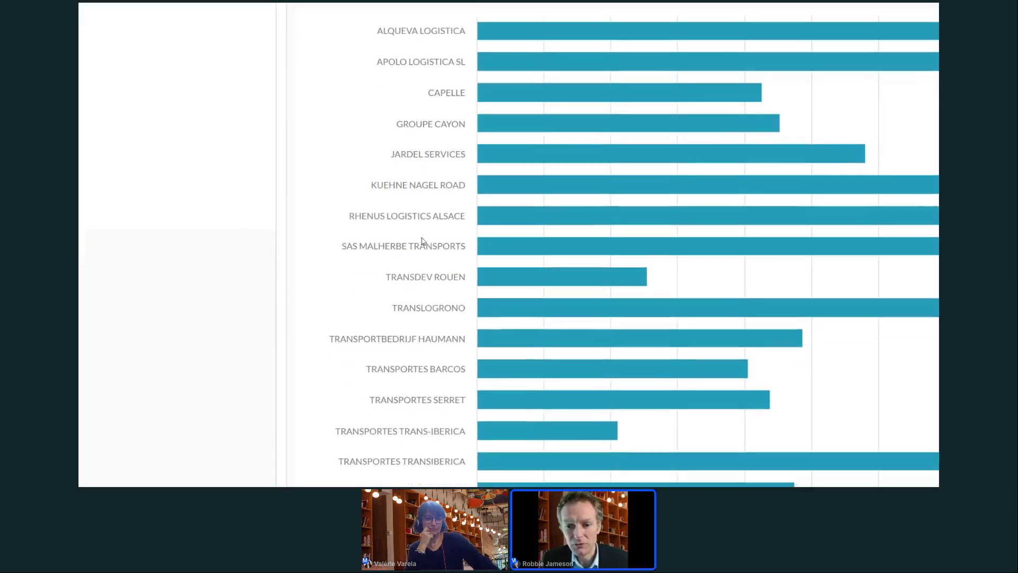
scroll(423, 242, down, 2)
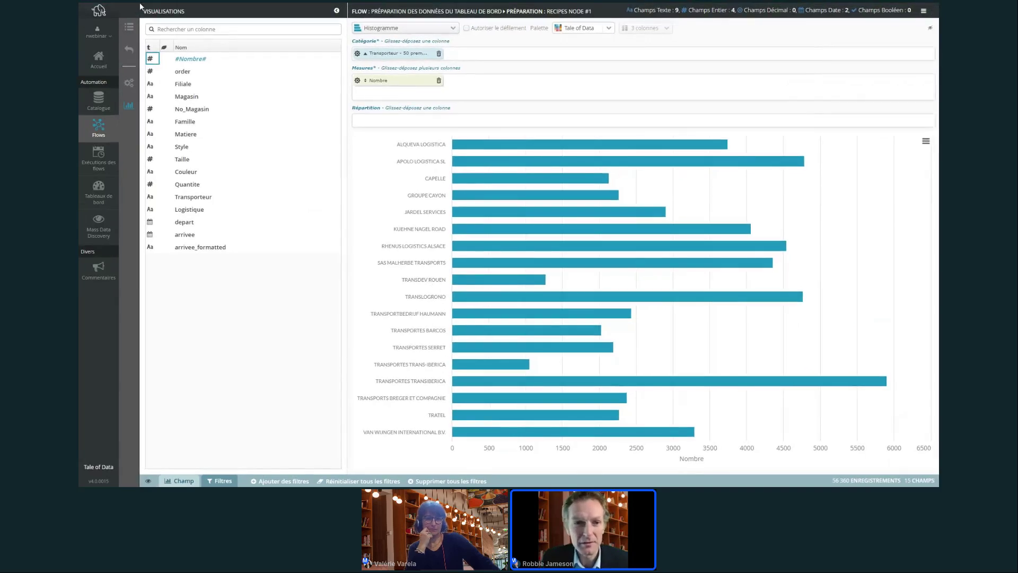
Add a filter on Transporteur, search it for "iber", and rename the TRANSPORTES TRANS-IBERICA category to TRANSPORTES TRANSIBERICA
click(128, 83)
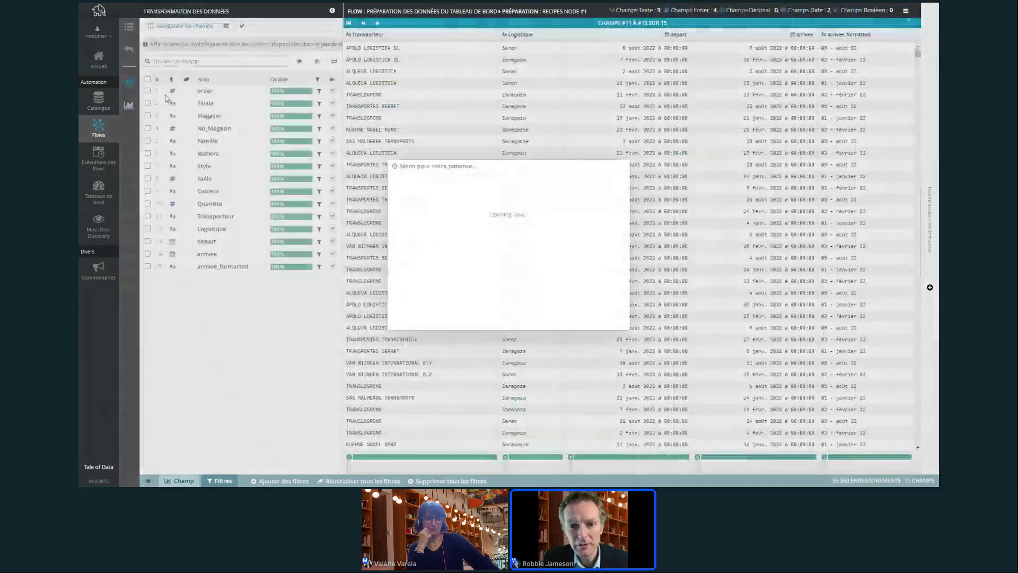
click(320, 217)
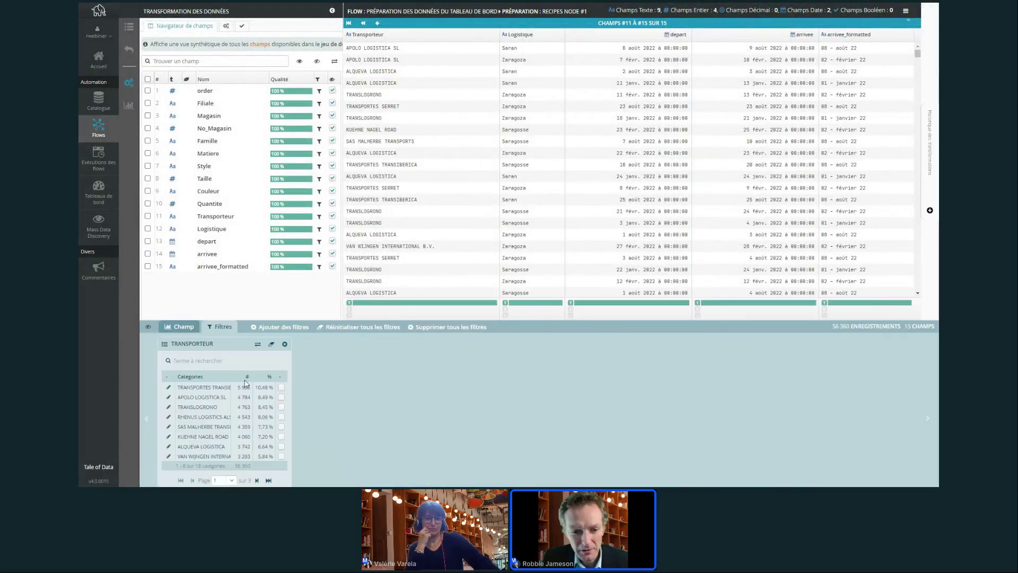
click(223, 360)
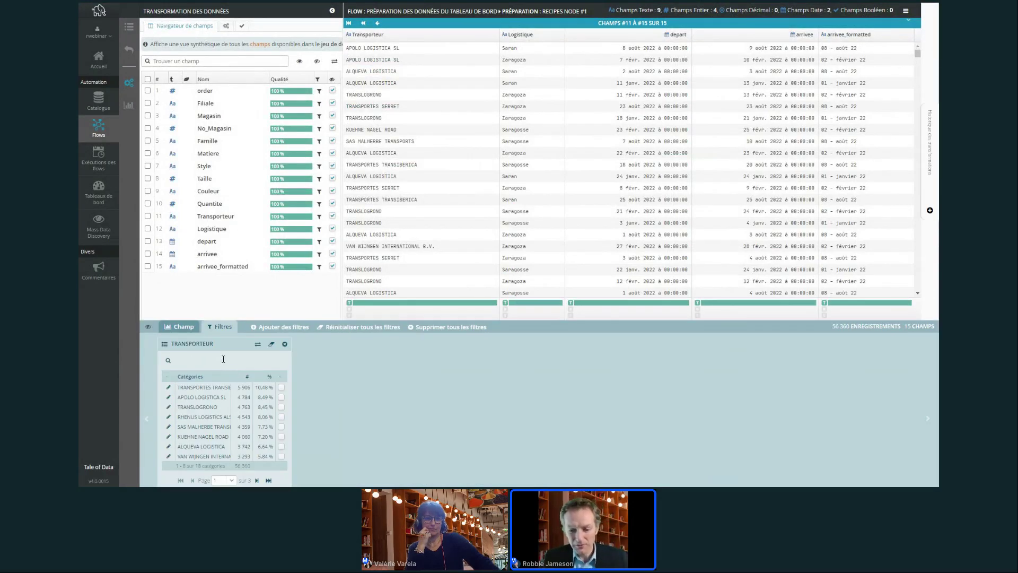
text(iber)
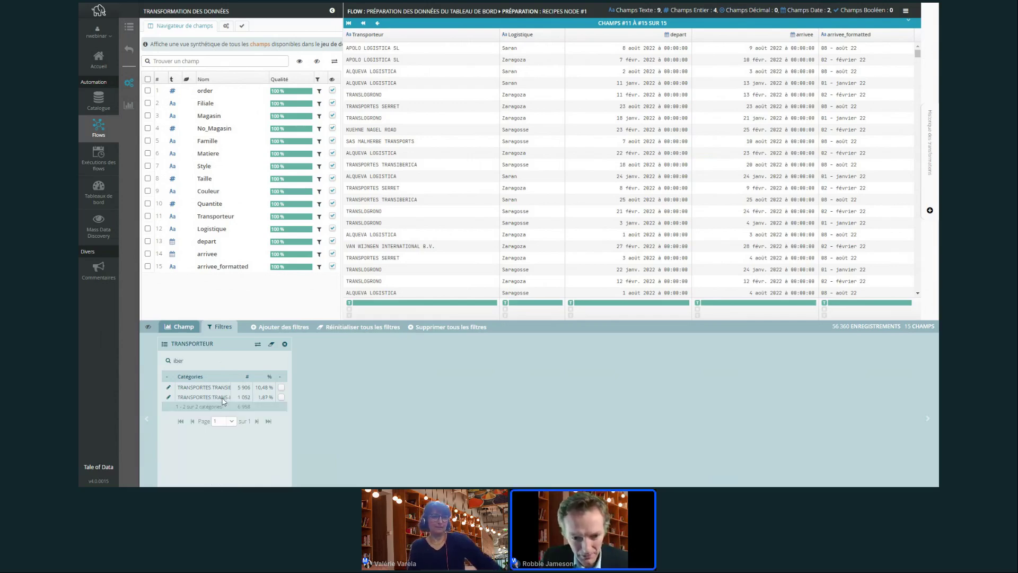
click(169, 398)
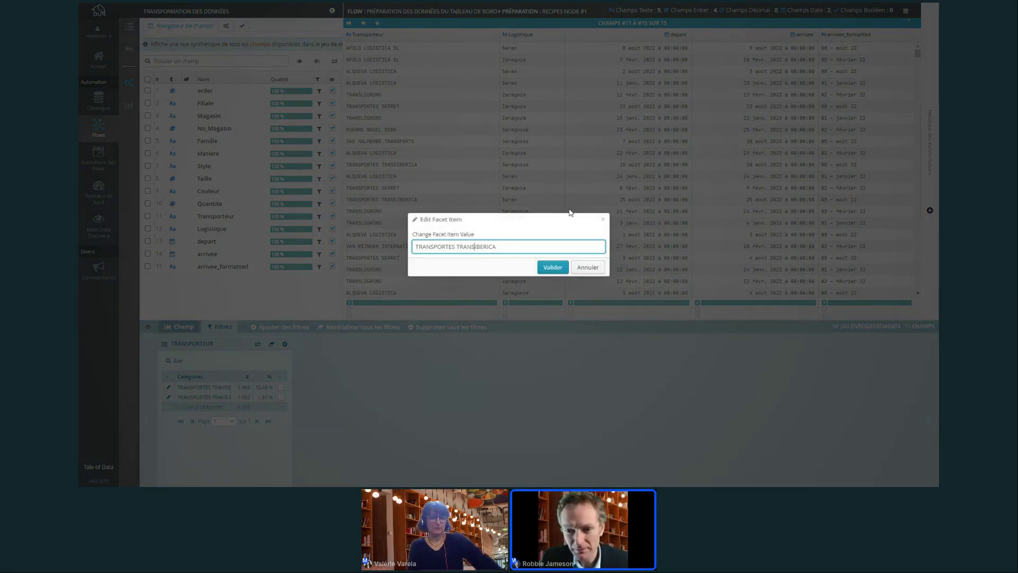
key(Return)
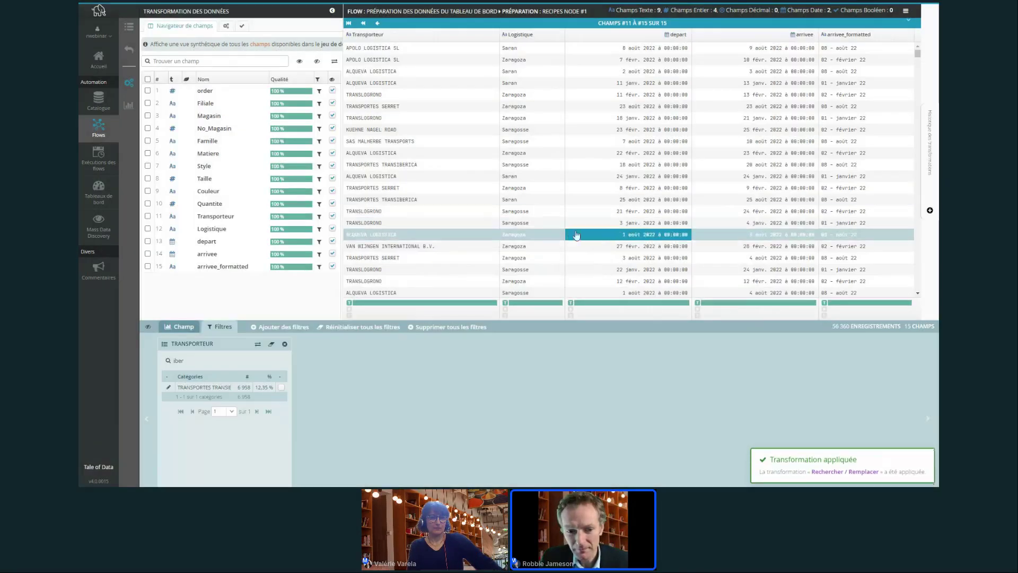
Inspect the details of the latest Rechercher / Remplacer transformation on Transporteur in the transformation history, and close the history
click(924, 213)
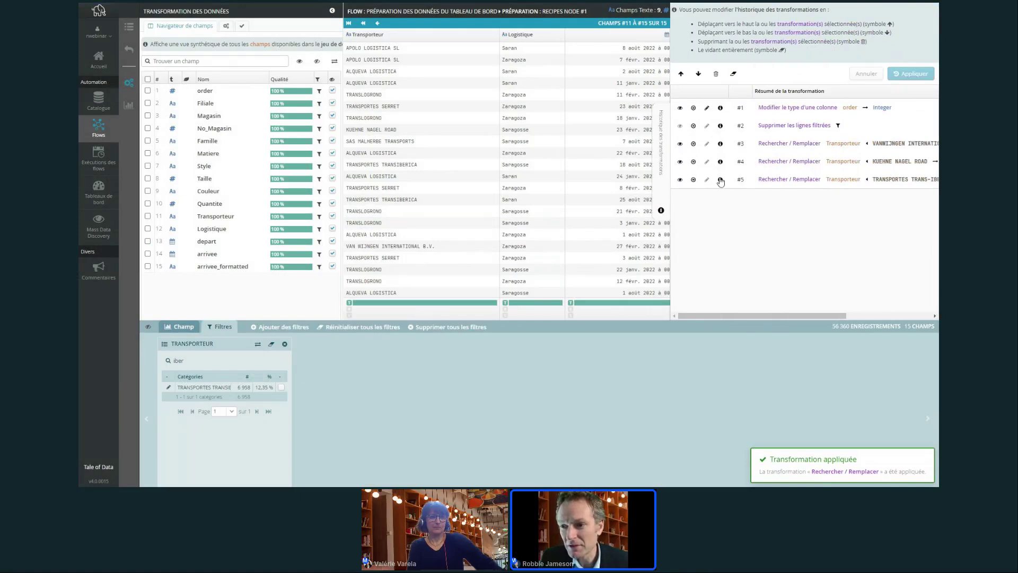
click(720, 180)
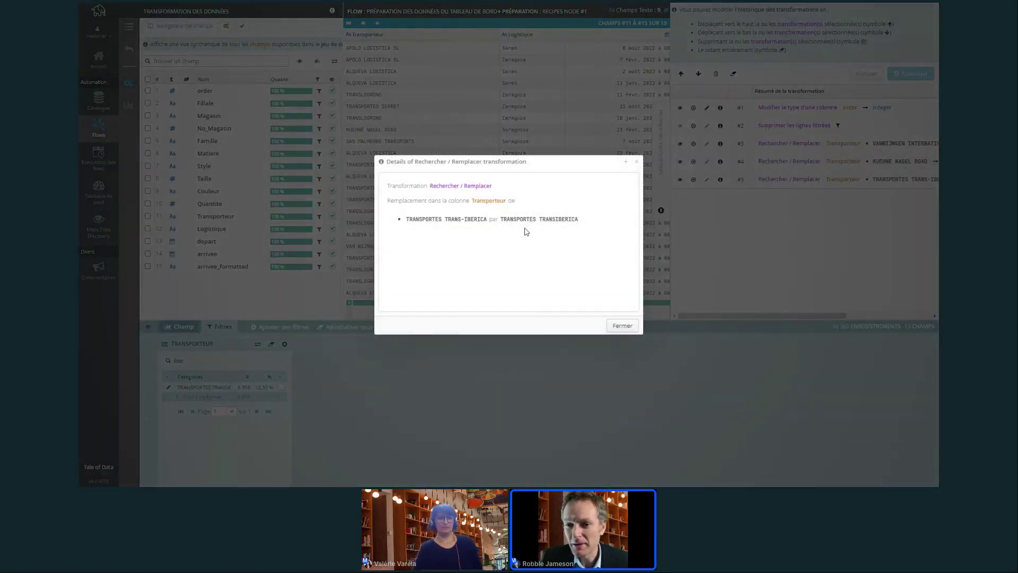
click(622, 327)
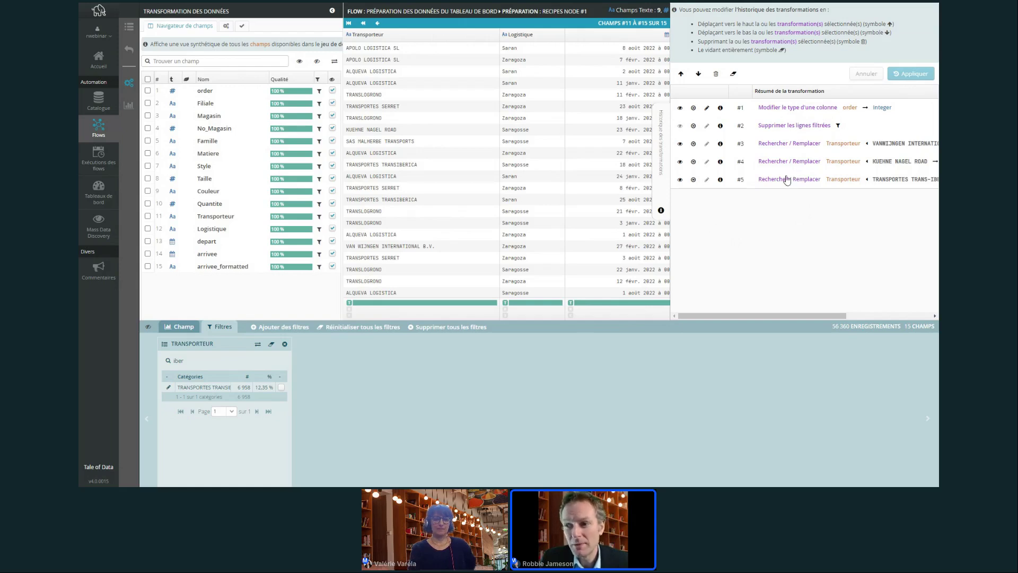
click(660, 213)
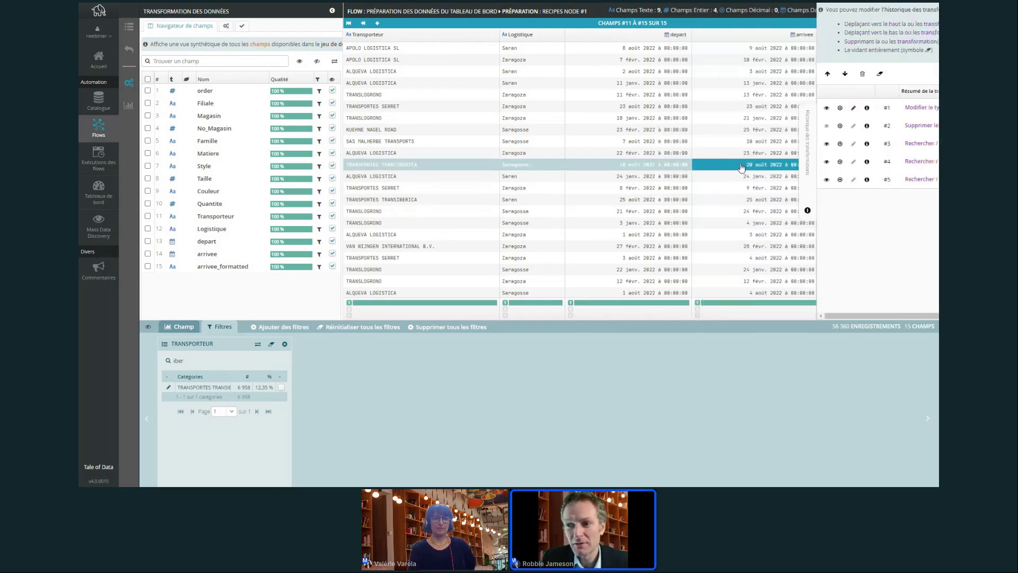
Leave the preparation editor for the flow diagram and open the flow's execution and scheduling options
click(129, 51)
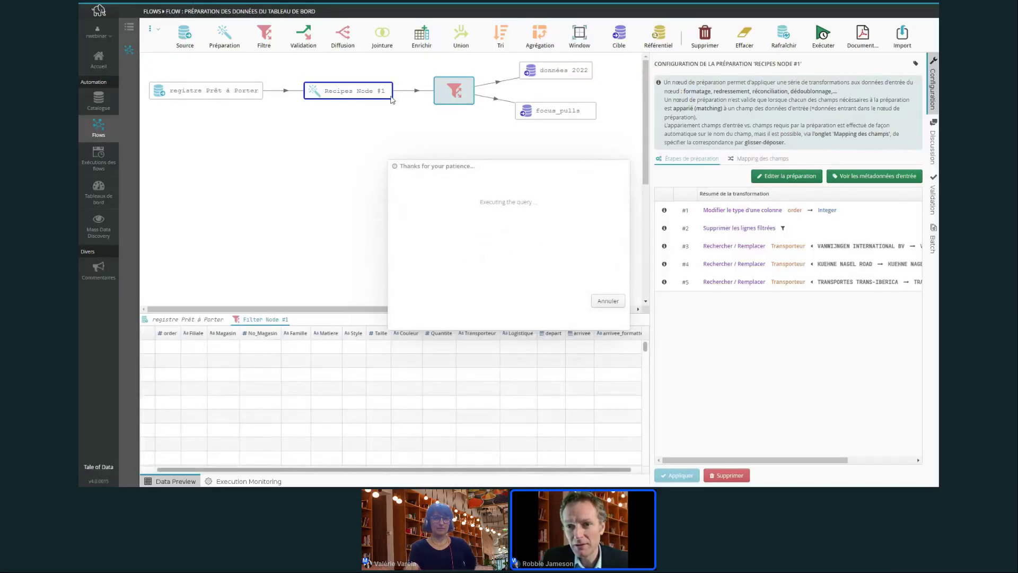
click(824, 35)
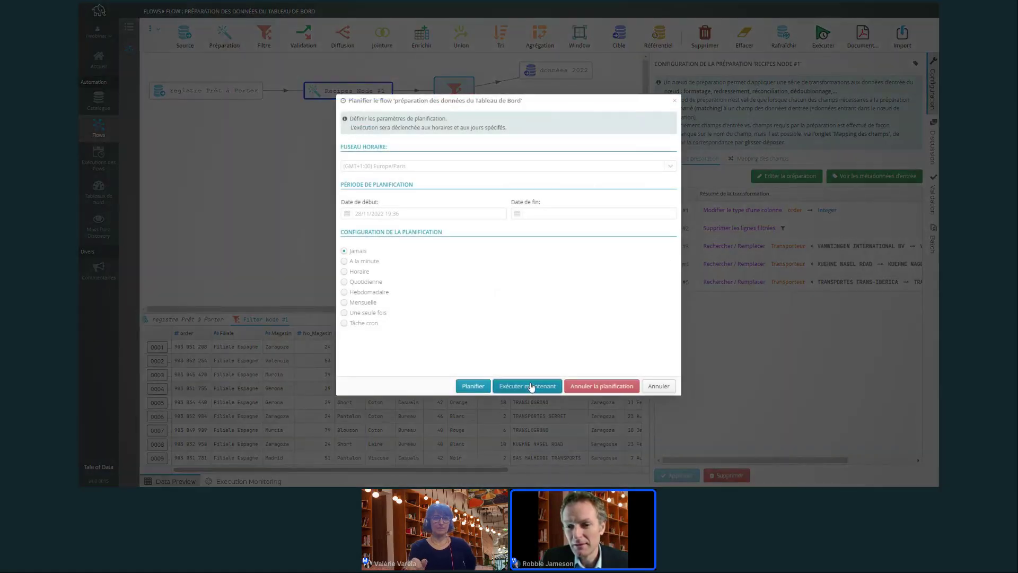